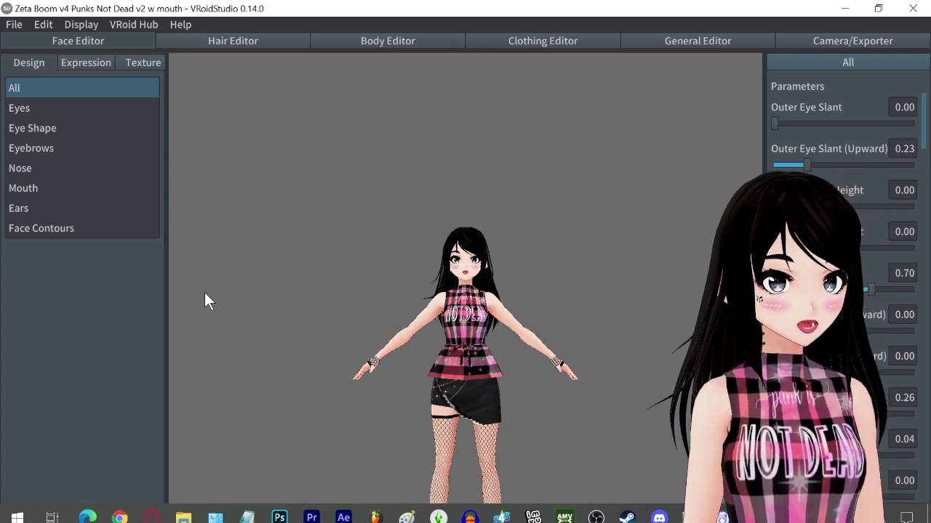
Change the hair texture's Base Color and Shade Color to near-white, with the Shade Color at F6F6FA.
scroll(394, 272, up, 1)
click(271, 41)
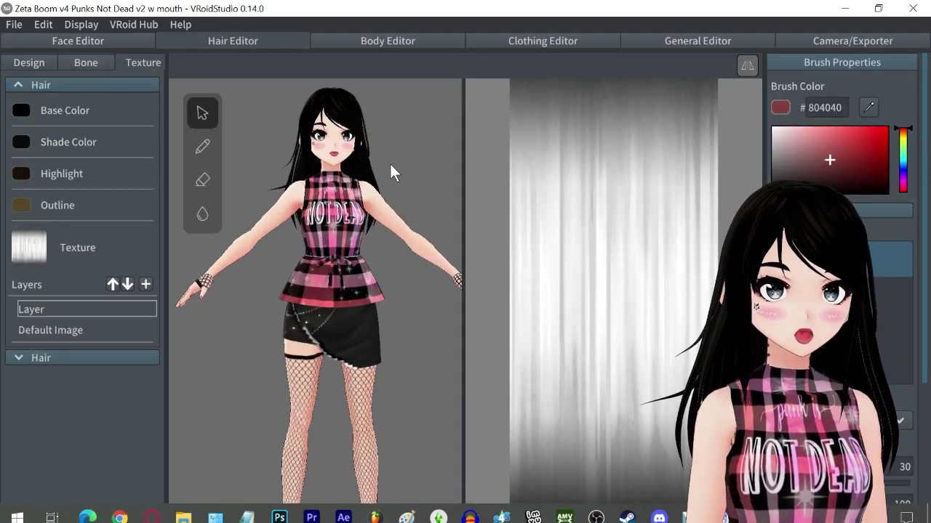
mouse_move(369, 162)
right_down()
mouse_move(307, 162)
mouse_move(374, 163)
right_up()
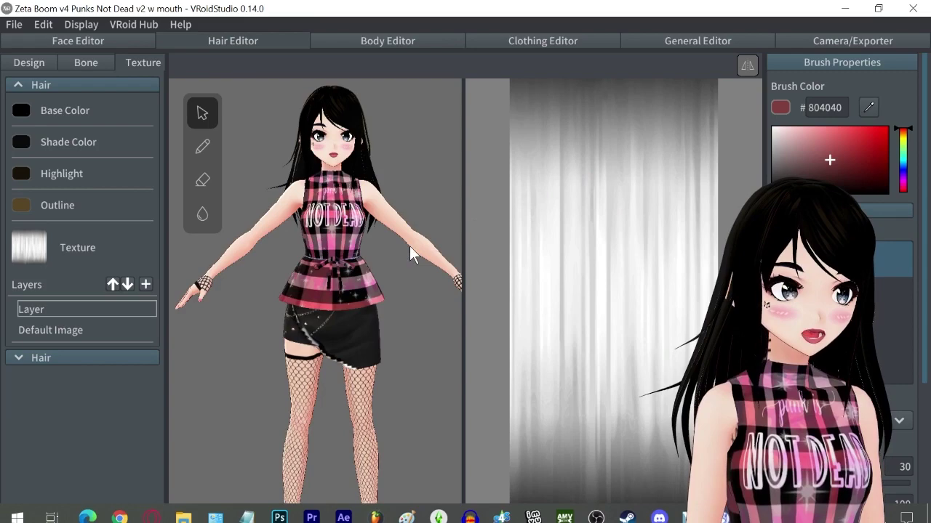
scroll(495, 189, up, 5)
scroll(419, 167, down, 2)
scroll(522, 191, down, 6)
scroll(523, 193, up, 1)
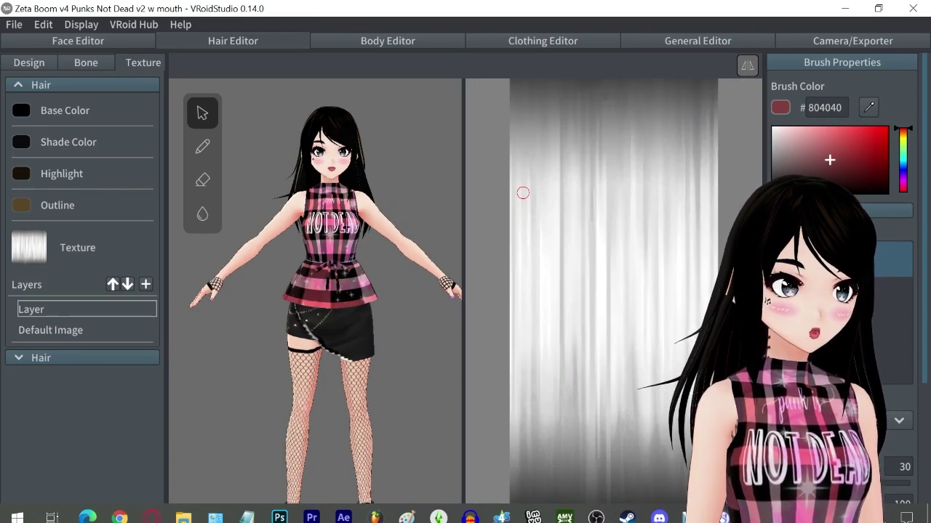
right_drag(376, 139, 373, 166)
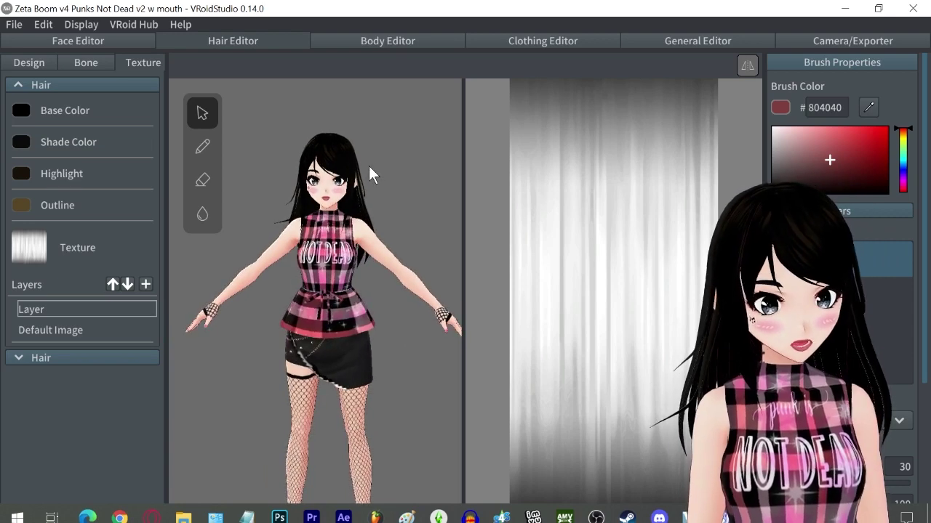
scroll(372, 197, up, 2)
scroll(373, 196, up, 1)
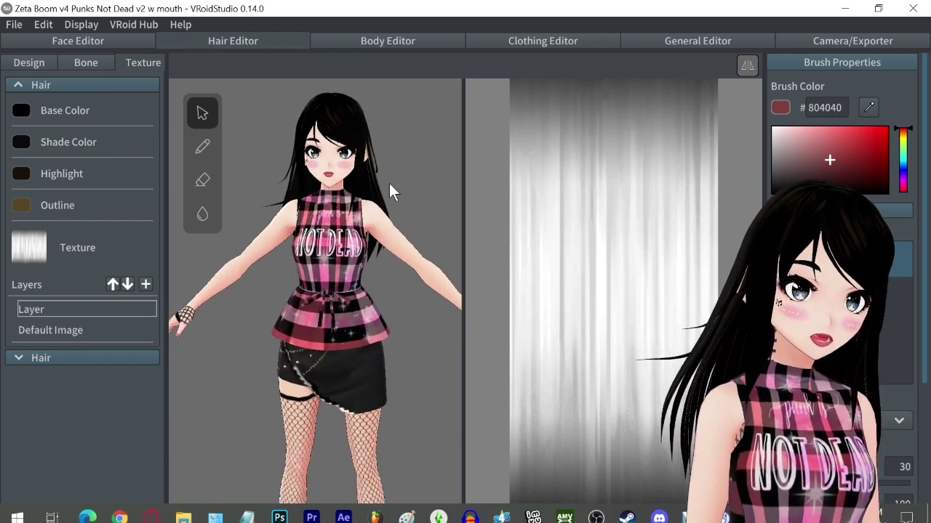
click(24, 113)
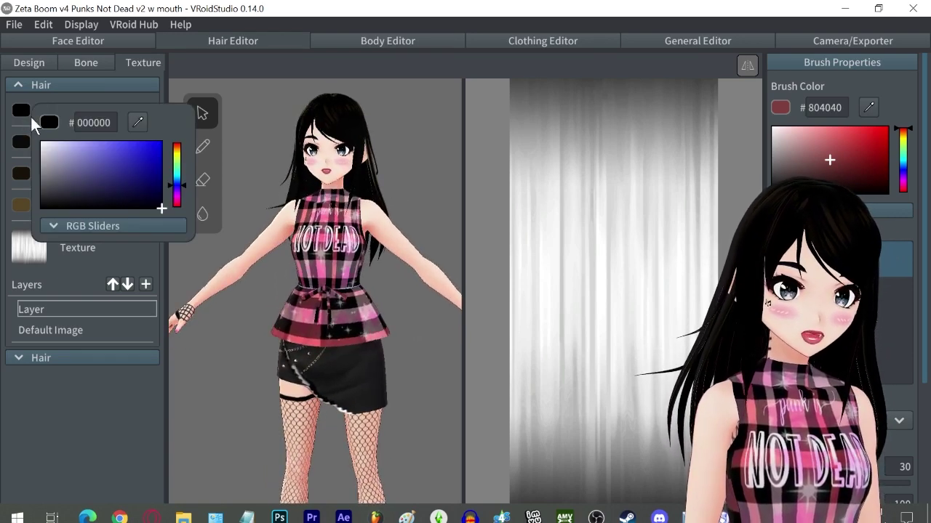
click(42, 143)
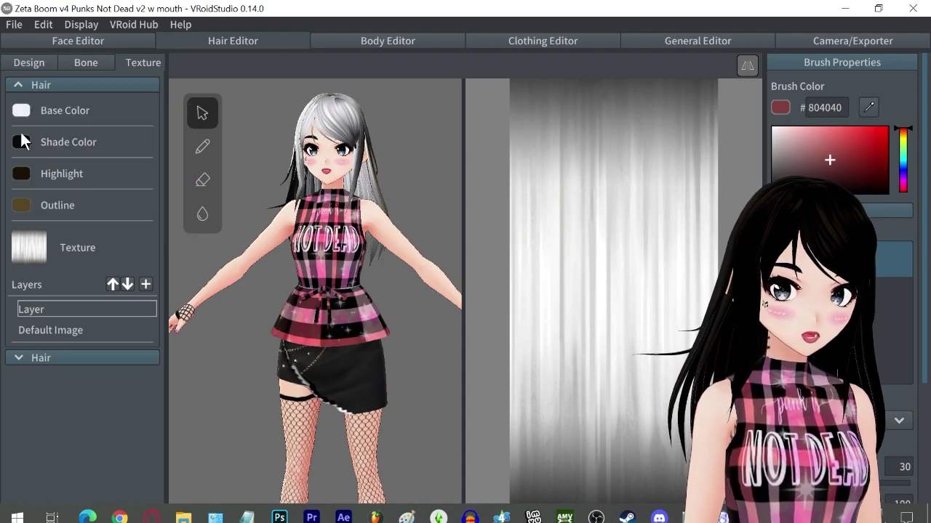
click(21, 141)
click(42, 177)
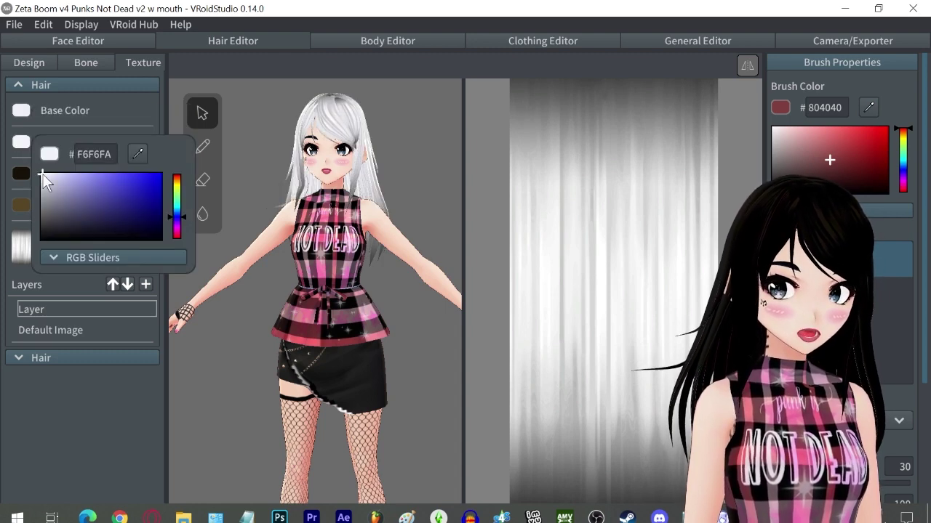
Add a hair texture layer and import the flat dark hair image with zigzag highlights from the "2D Assets-Me for YT Video Lesson" folder.
click(146, 285)
right_click(74, 314)
click(121, 272)
scroll(509, 258, down, 2)
click(345, 170)
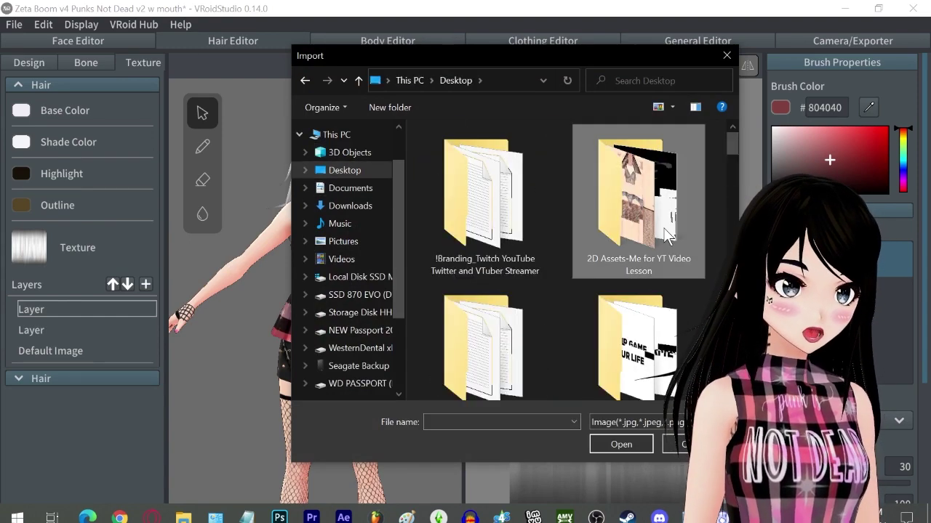
double_click(634, 174)
double_click(662, 226)
right_drag(410, 159, 320, 162)
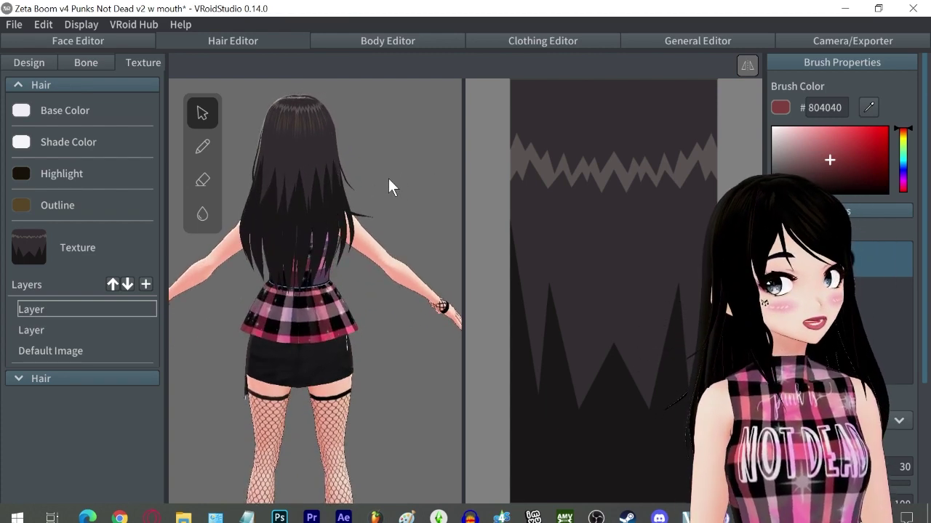
right_drag(372, 156, 465, 160)
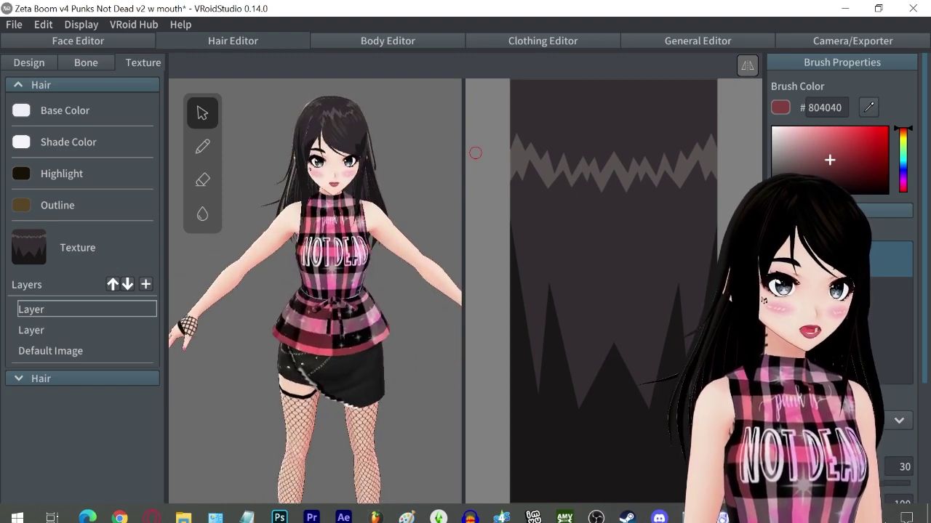
click(36, 85)
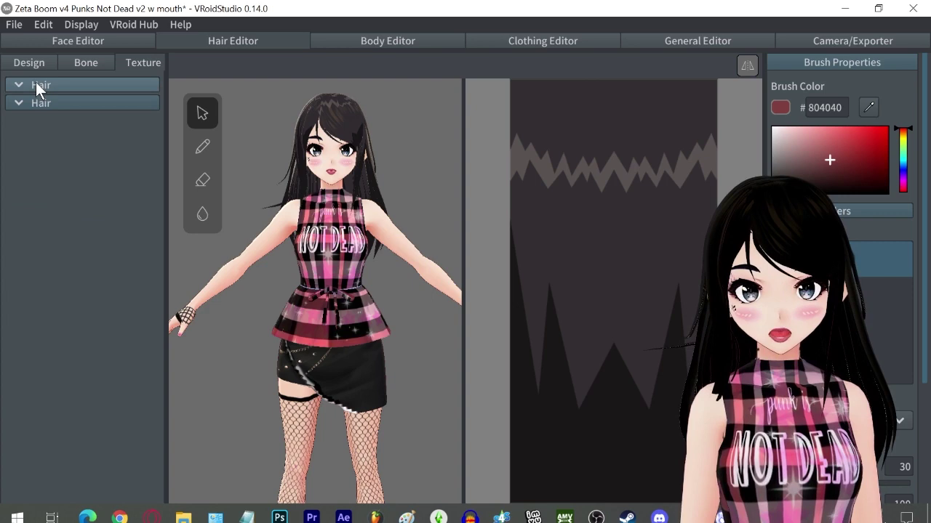
Import the flat grey anime iris image into the upper layer of the face's Irises texture.
click(40, 38)
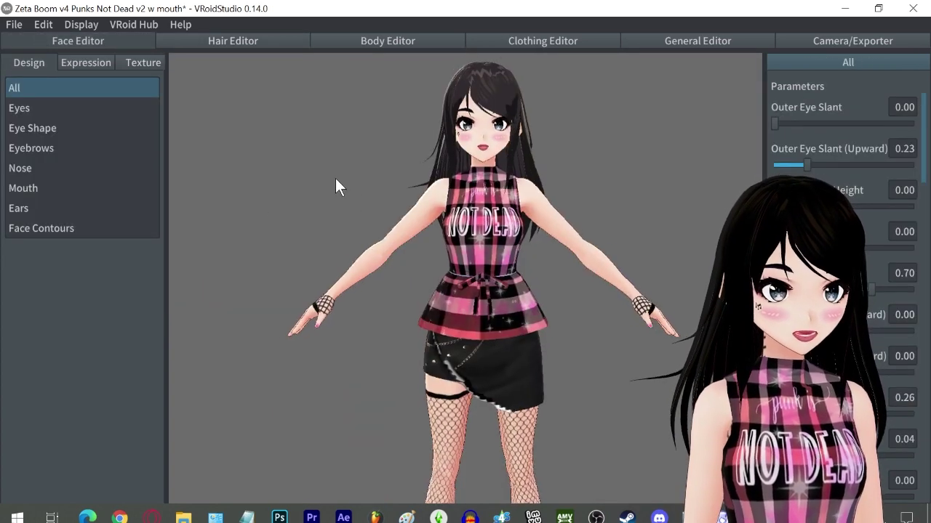
click(150, 63)
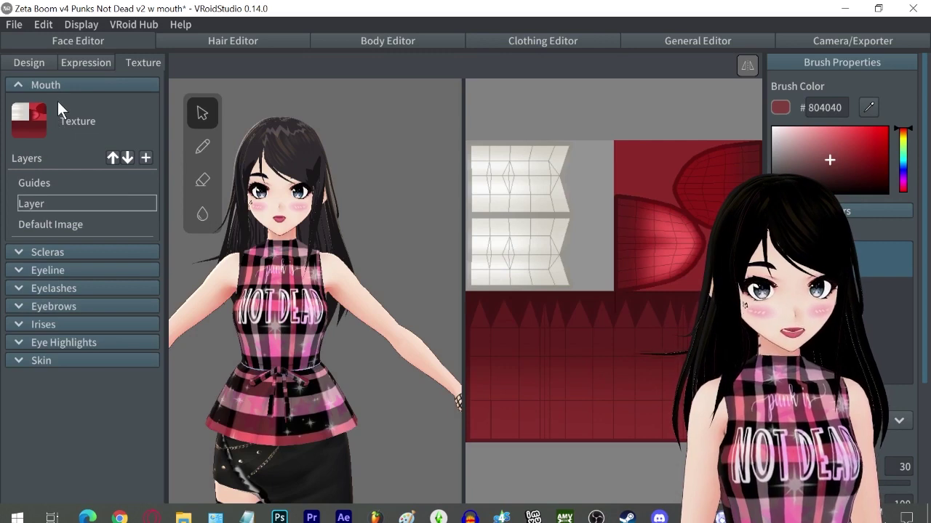
click(66, 86)
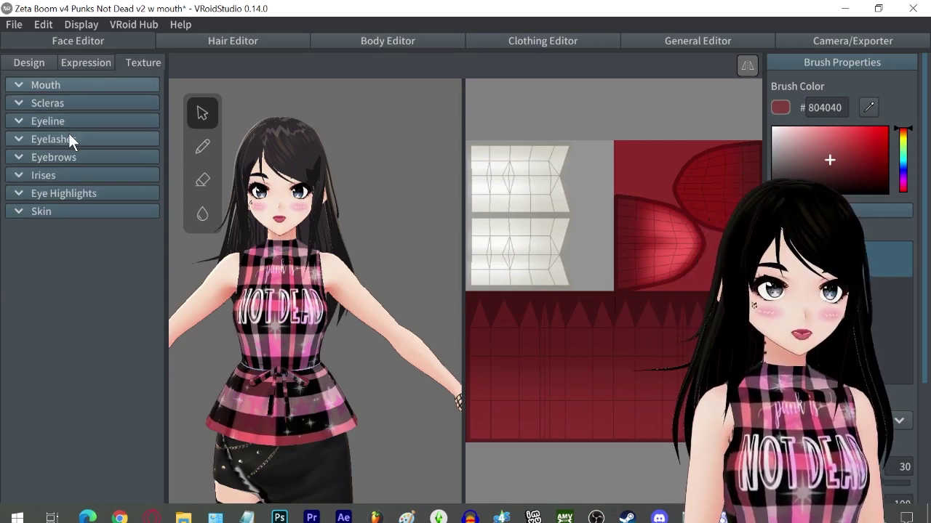
click(64, 179)
click(64, 293)
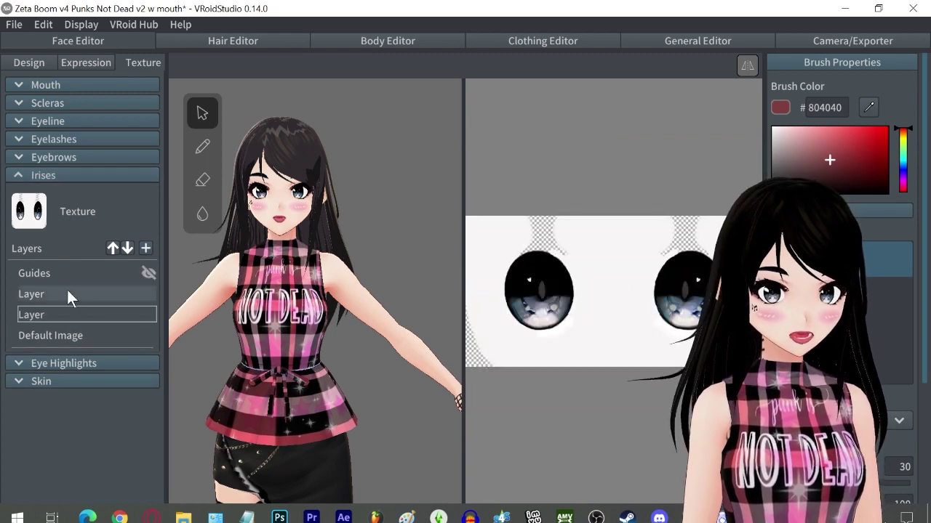
right_click(67, 294)
click(99, 249)
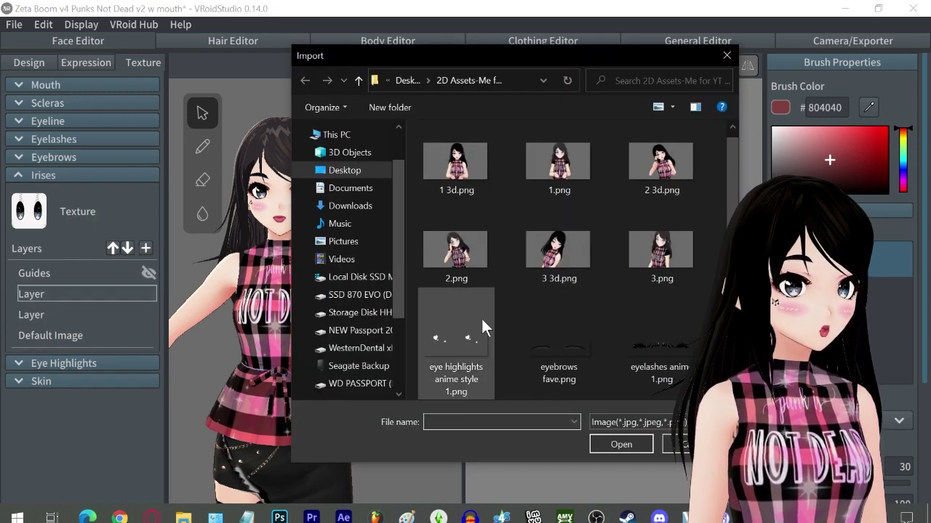
double_click(484, 318)
scroll(363, 218, up, 4)
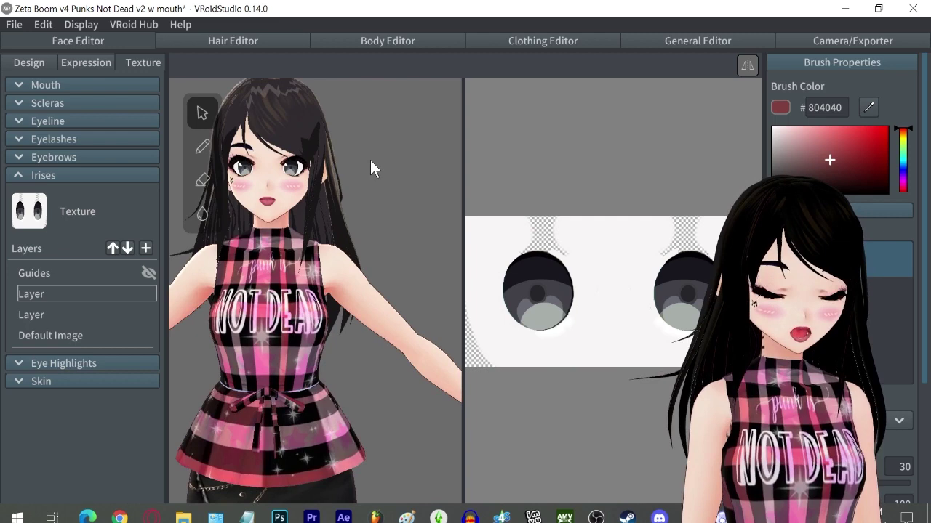
right_drag(376, 171, 205, 242)
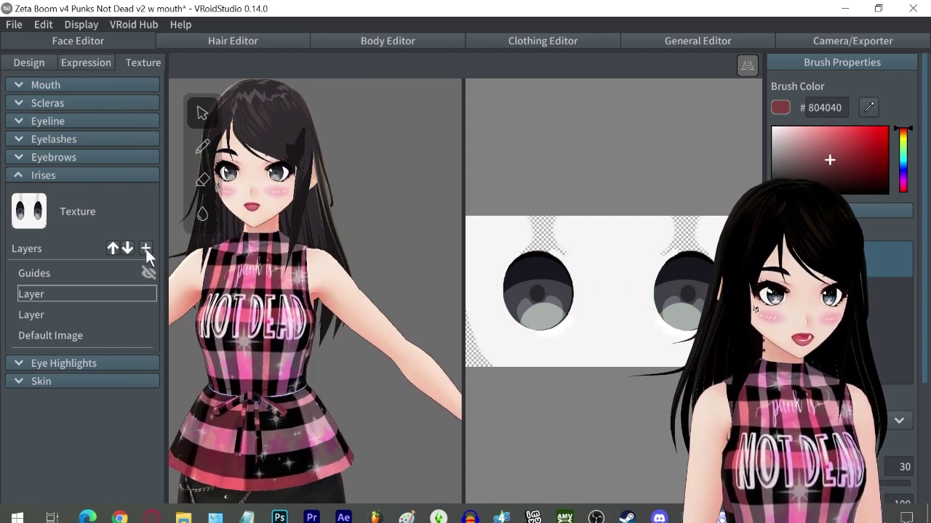
click(90, 175)
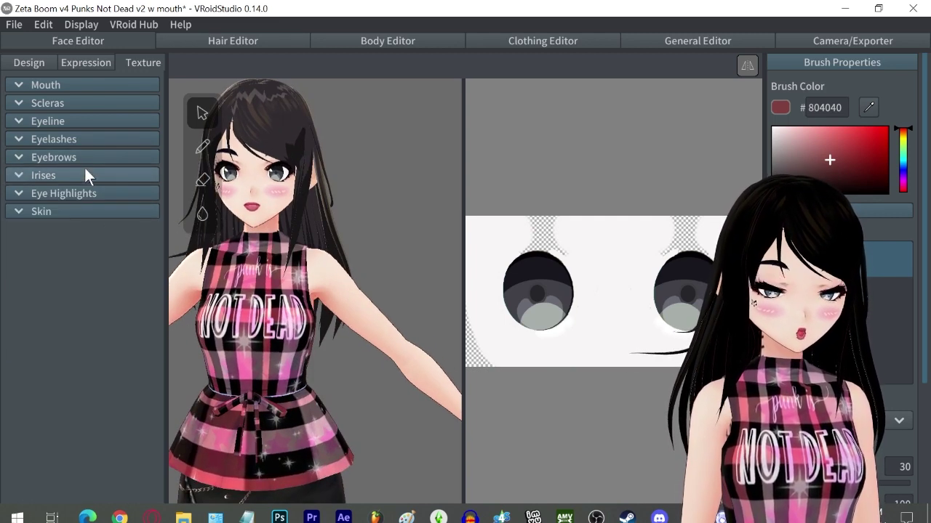
Import "eye highlights anime style 1.png" into a new Eye Highlights layer and hide that texture's Guides layer.
click(81, 193)
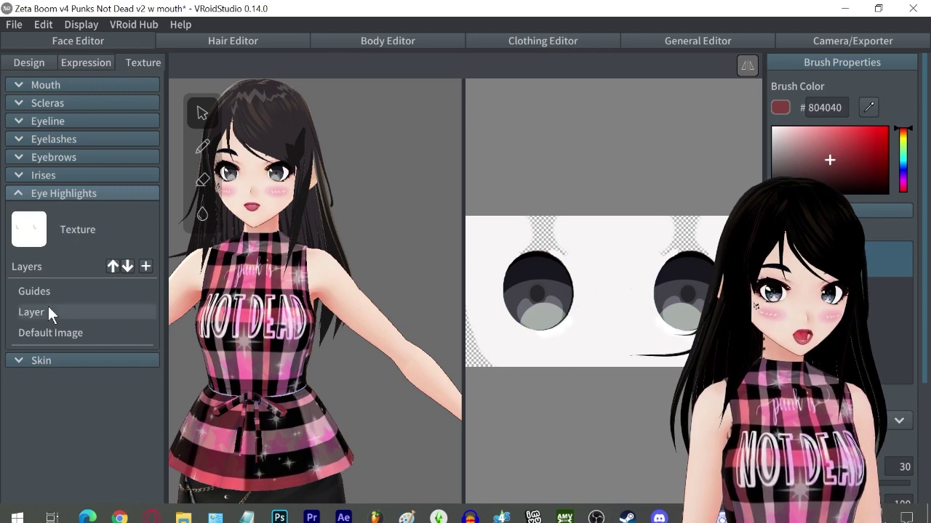
click(79, 312)
click(145, 266)
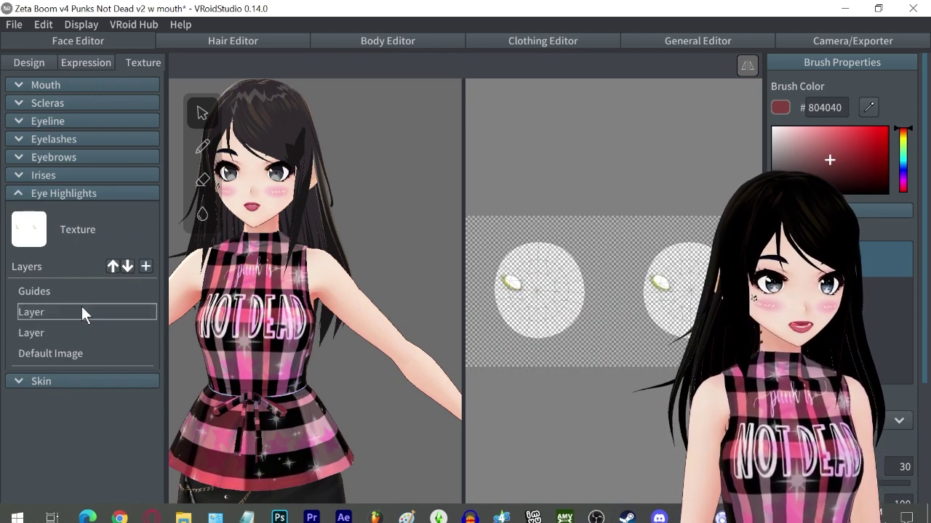
right_click(81, 306)
click(101, 267)
scroll(436, 273, down, 2)
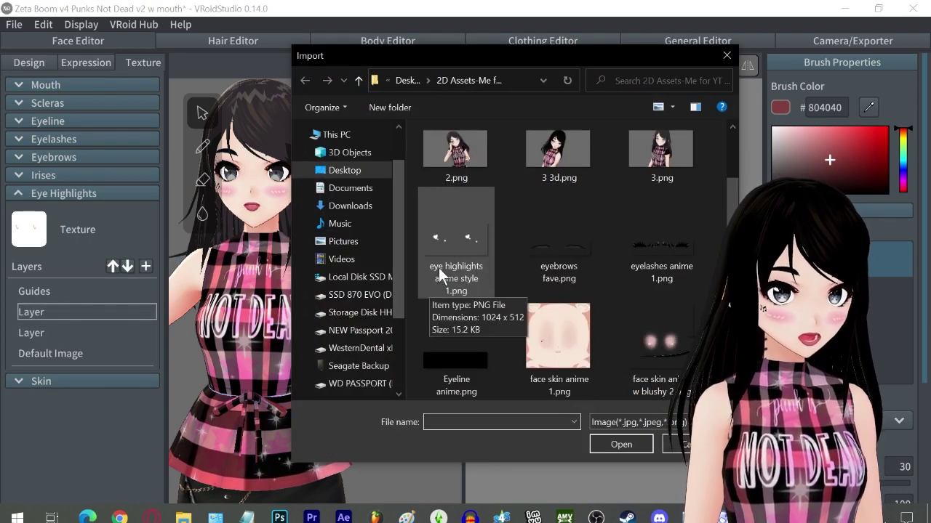
click(440, 266)
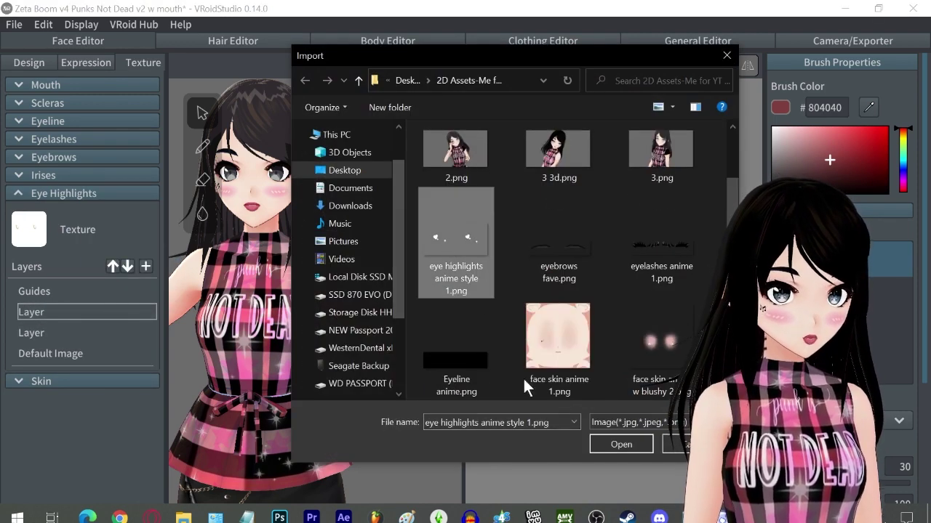
click(615, 442)
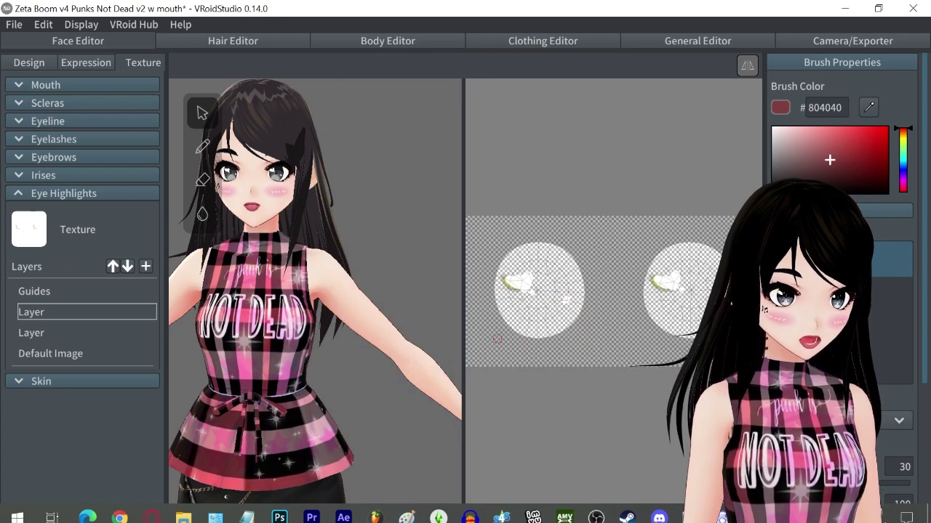
right_click(66, 309)
click(109, 179)
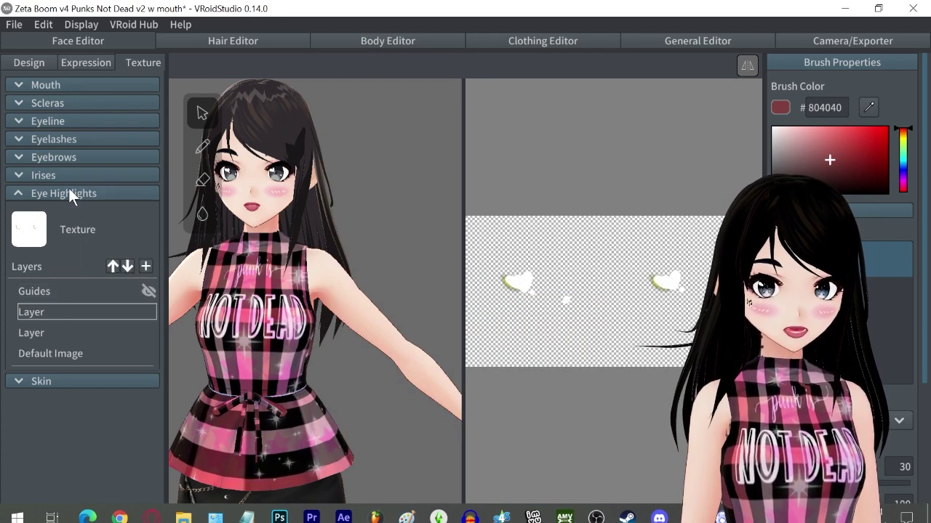
click(69, 191)
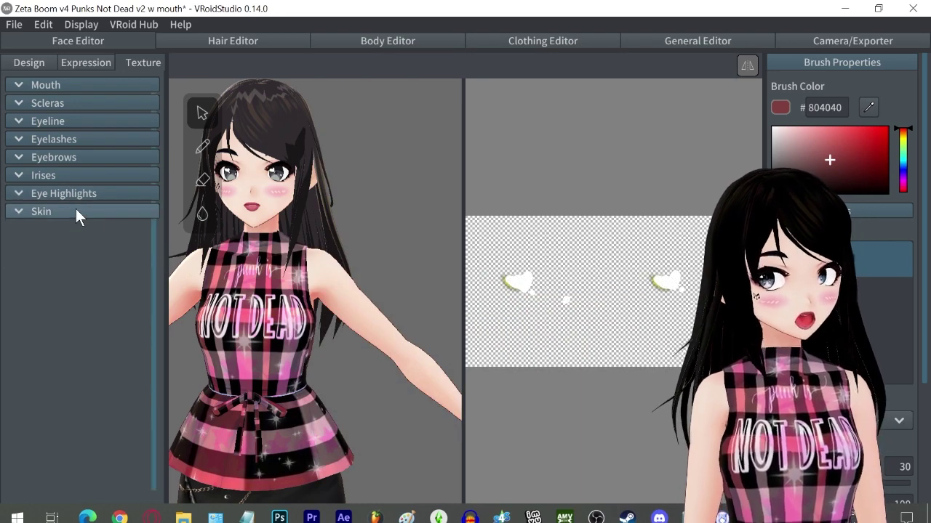
Add a layer above lipstick in the face Skin texture and import "face skin anime 1.png" into it.
click(75, 210)
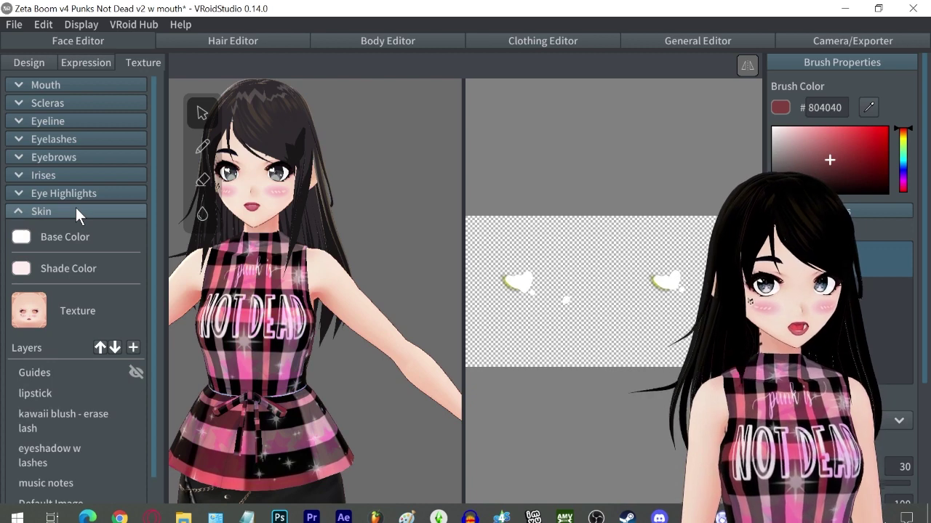
click(51, 390)
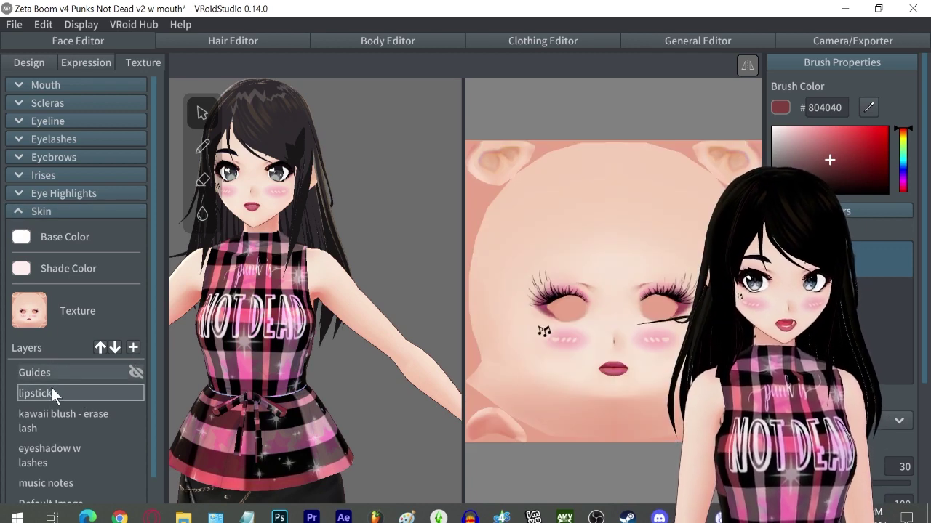
click(133, 347)
right_click(39, 393)
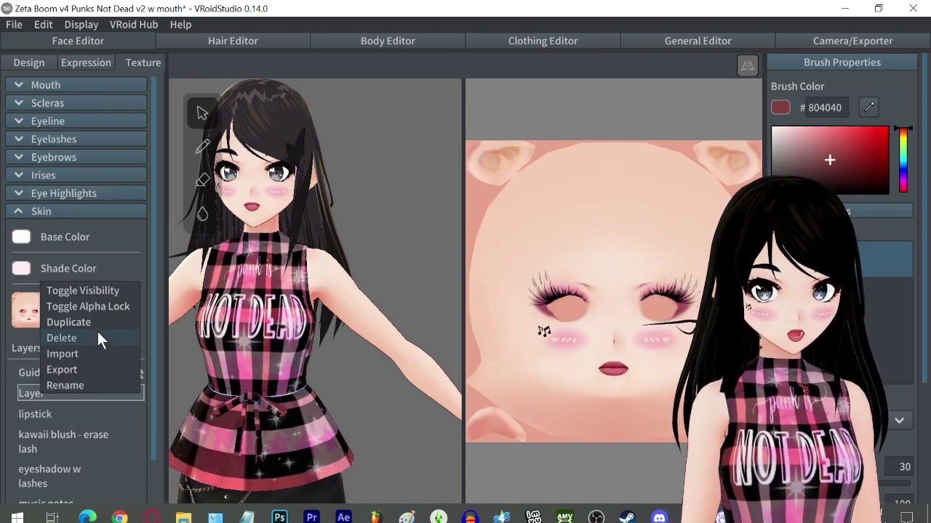
click(72, 354)
click(589, 222)
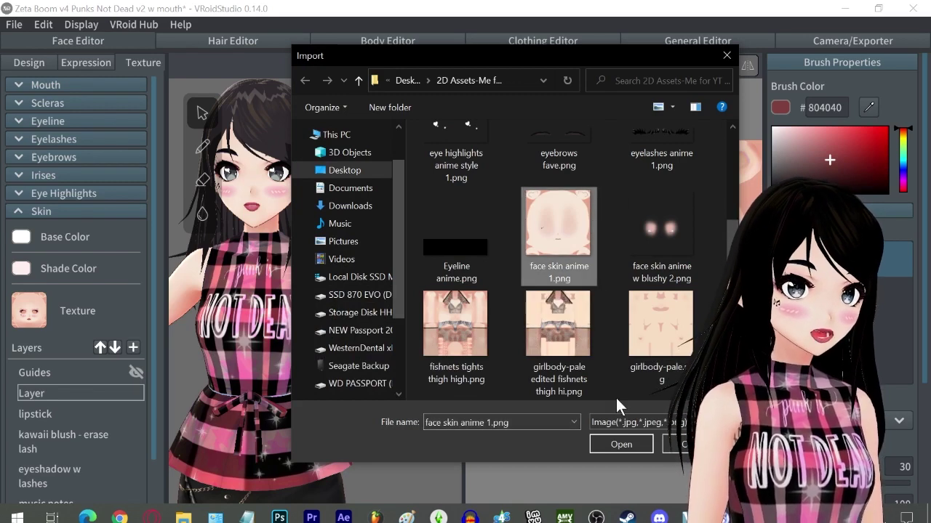
click(620, 444)
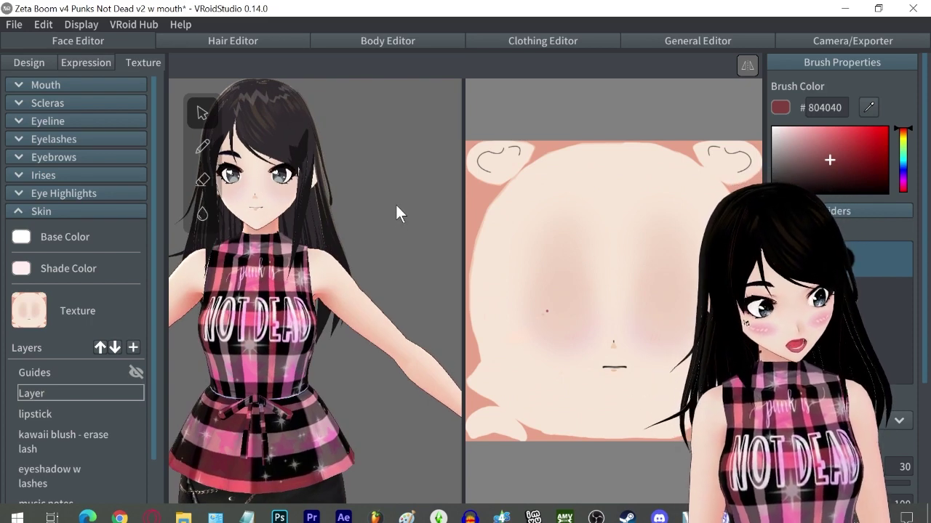
right_drag(402, 206, 424, 203)
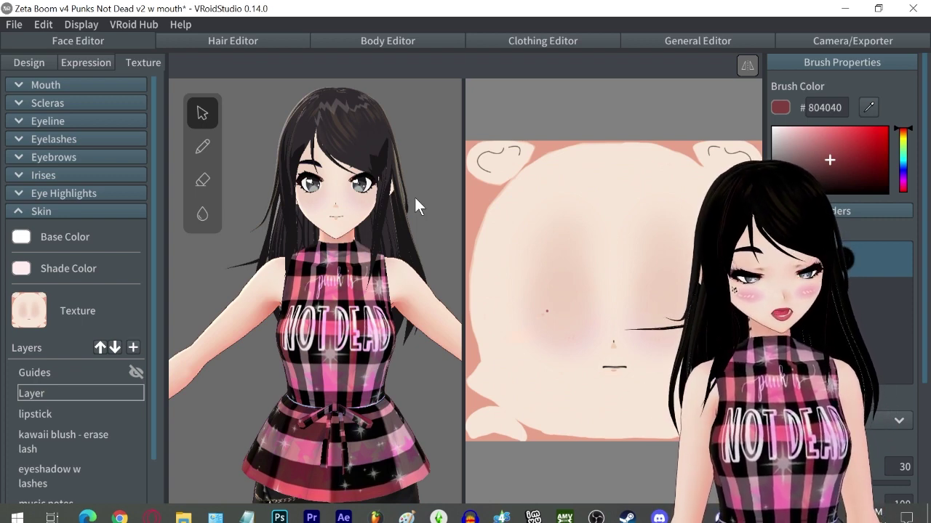
right_drag(415, 199, 412, 200)
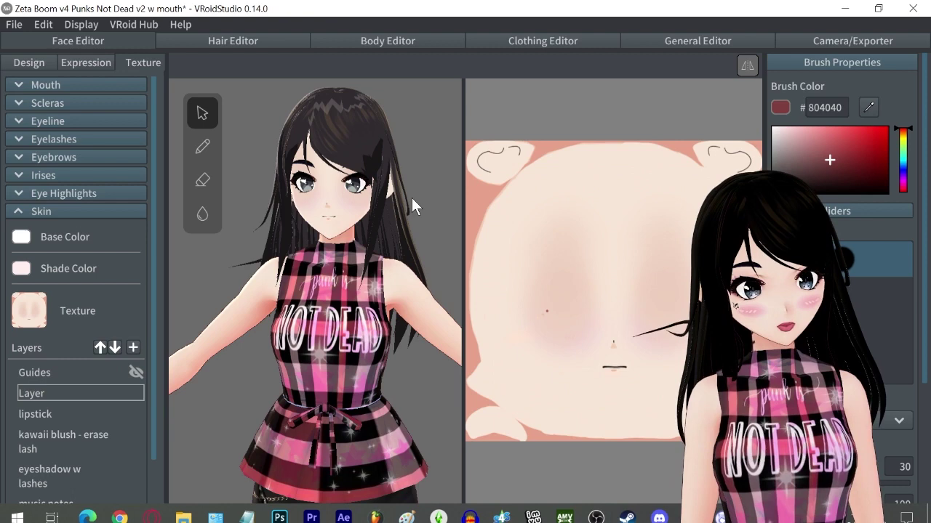
Add another layer at the upper end of the face Skin texture and import "face skin anime w blushy 2.png" into it.
click(133, 347)
click(71, 391)
right_click(69, 389)
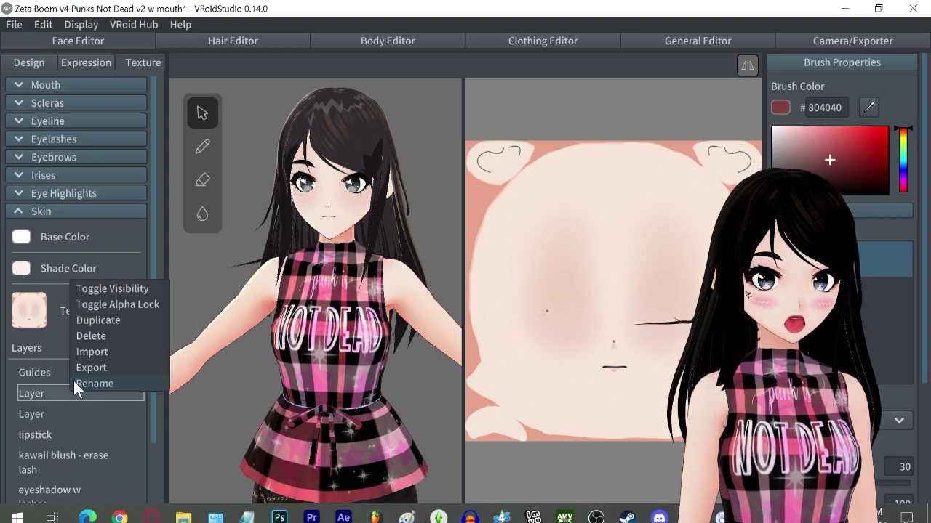
click(164, 352)
scroll(631, 312, down, 4)
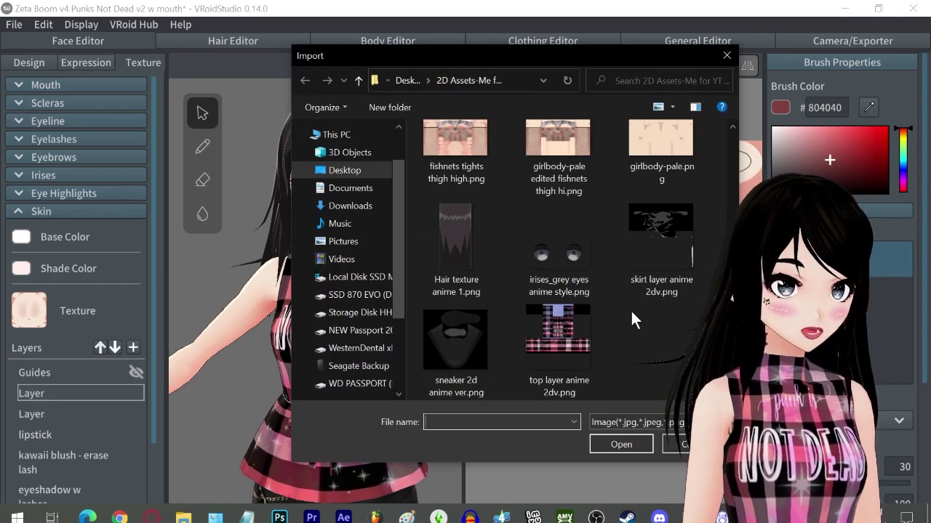
scroll(631, 311, up, 1)
scroll(626, 317, up, 2)
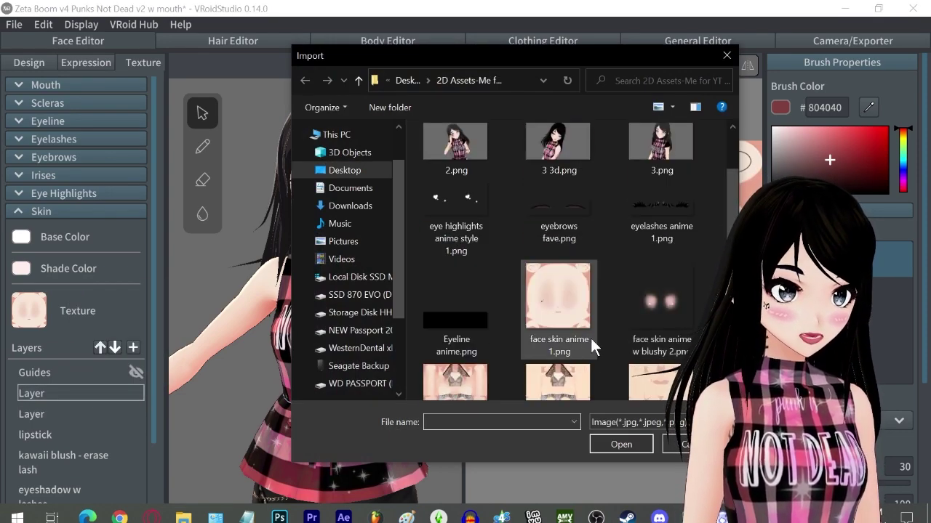
click(636, 348)
click(626, 442)
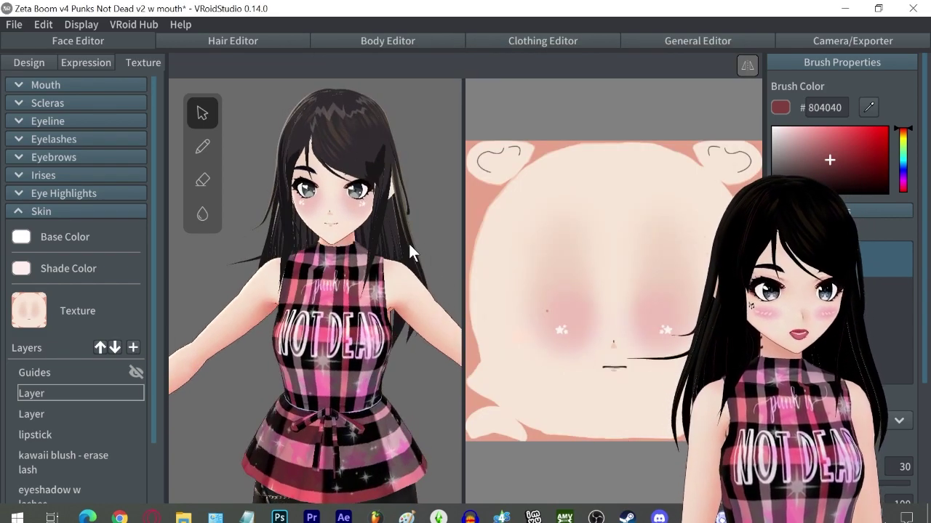
scroll(407, 225, up, 2)
click(57, 211)
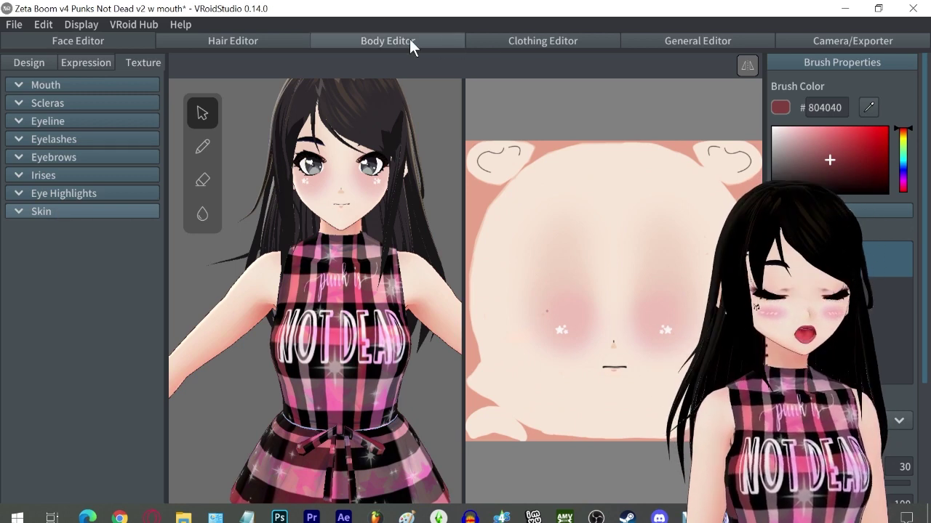
Add a layer above nails in the body Skin texture and import "girlbody-pale edited fishnets thigh hi.png" into it.
click(410, 40)
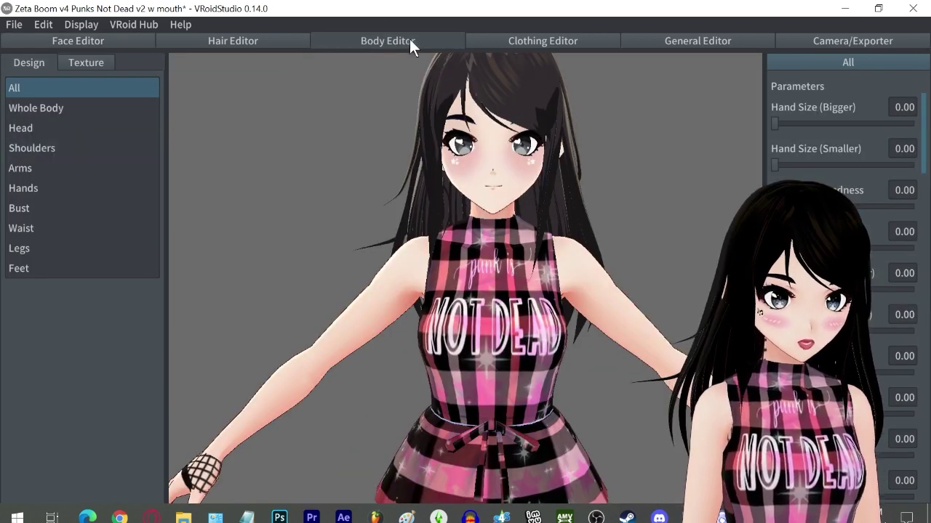
click(87, 61)
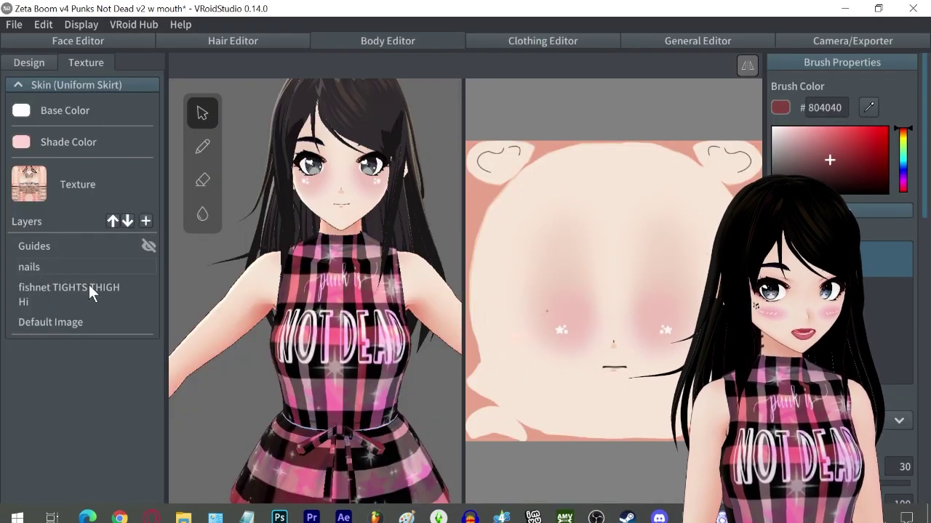
click(145, 221)
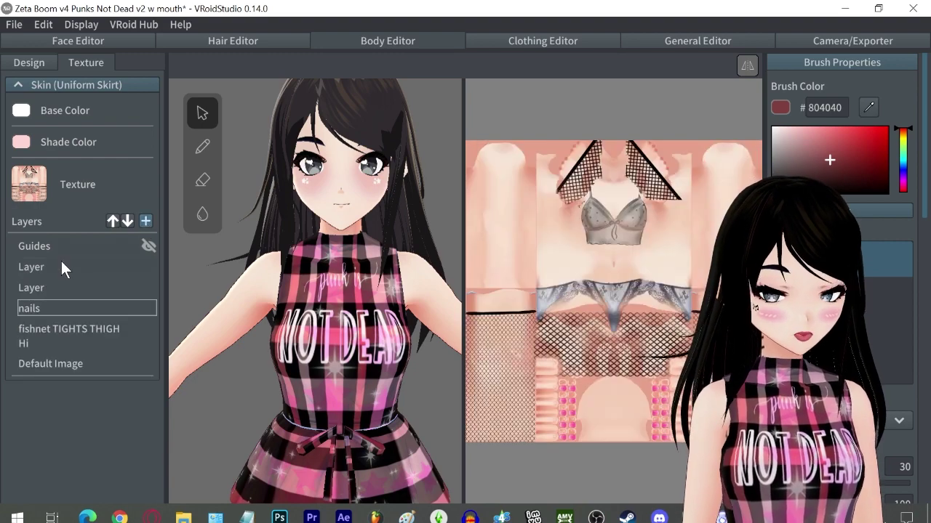
right_click(89, 266)
click(109, 228)
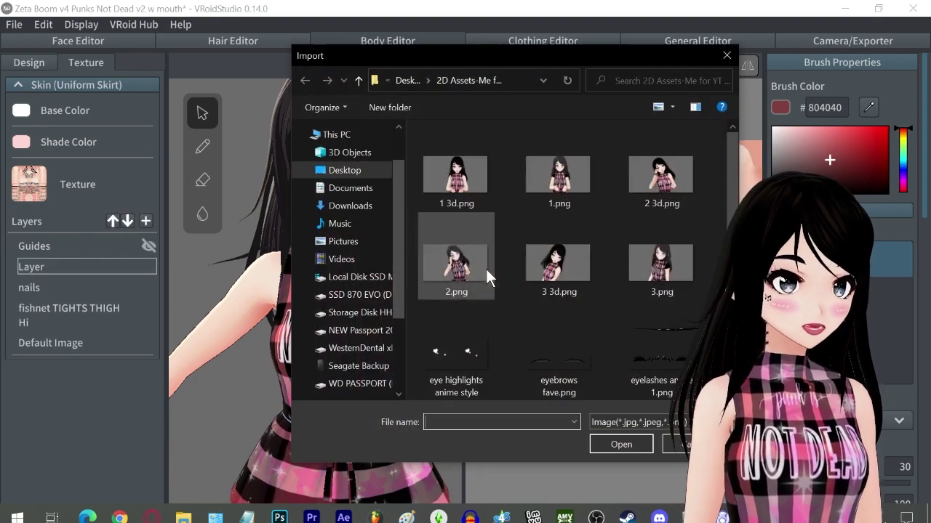
scroll(509, 272, down, 5)
double_click(550, 260)
right_drag(417, 171, 418, 167)
scroll(419, 191, down, 2)
mouse_move(419, 209)
right_down()
mouse_move(390, 200)
mouse_move(423, 213)
right_up()
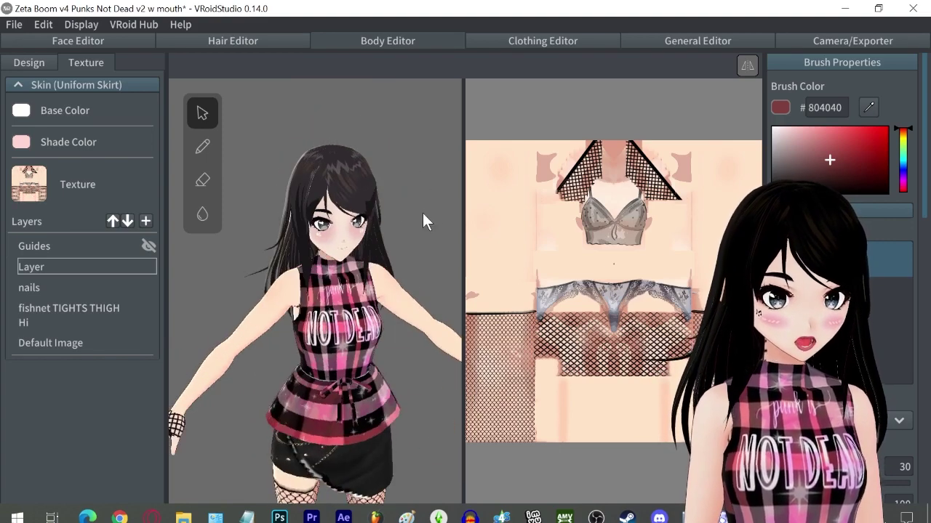
scroll(423, 213, up, 5)
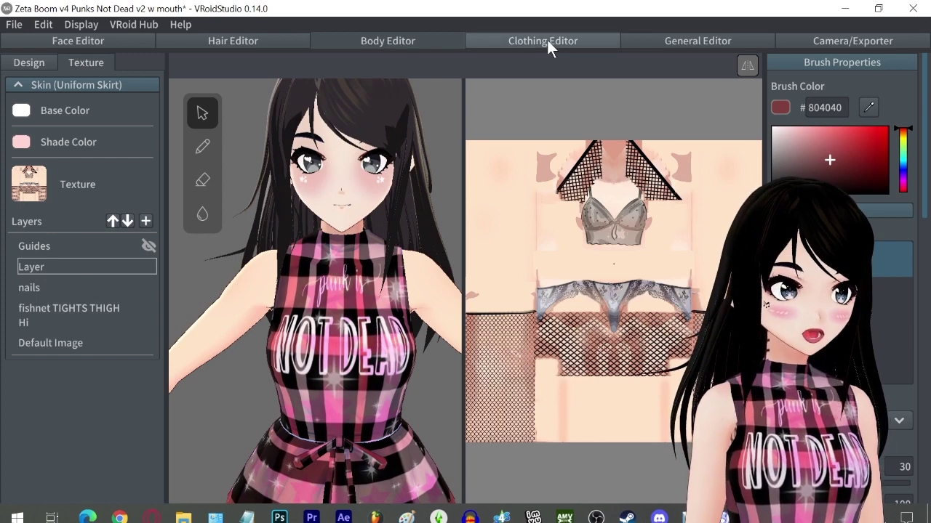
Add a layer below Guides in the Dress (Long Sleeve) clothing texture and import "top layer anime 2dv.png" into it.
click(547, 40)
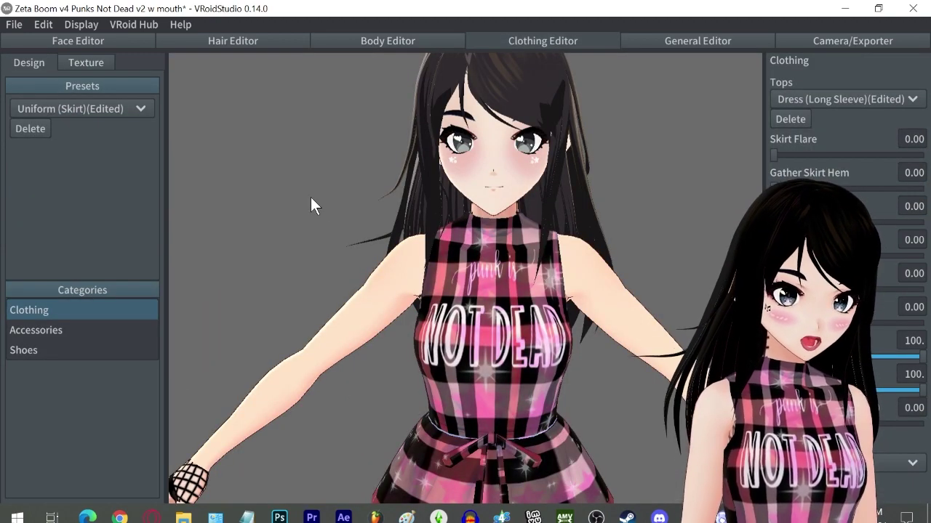
scroll(310, 197, up, 1)
middle_drag(288, 184, 287, 137)
scroll(298, 140, down, 2)
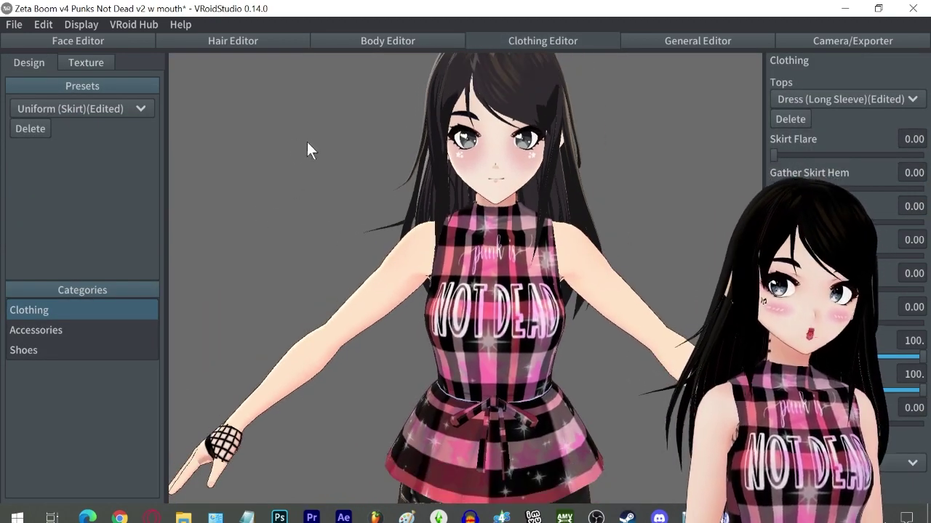
click(99, 60)
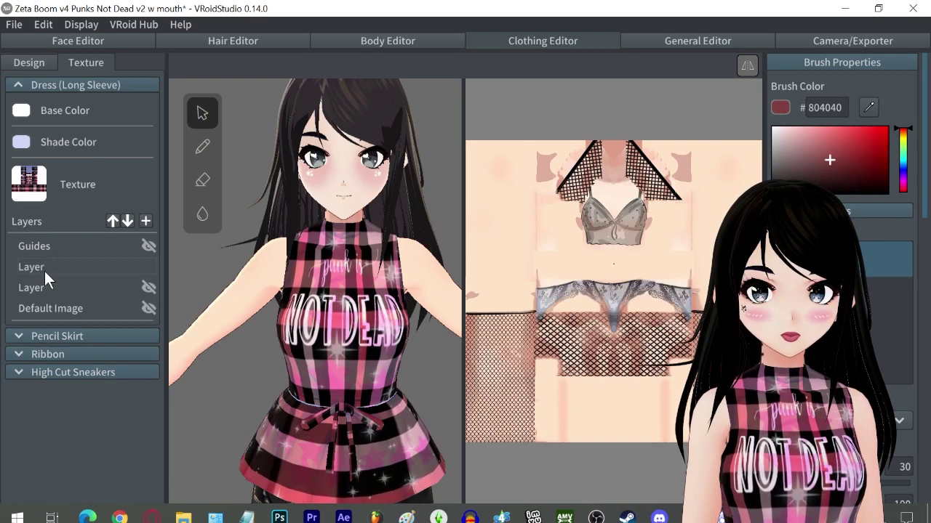
click(48, 268)
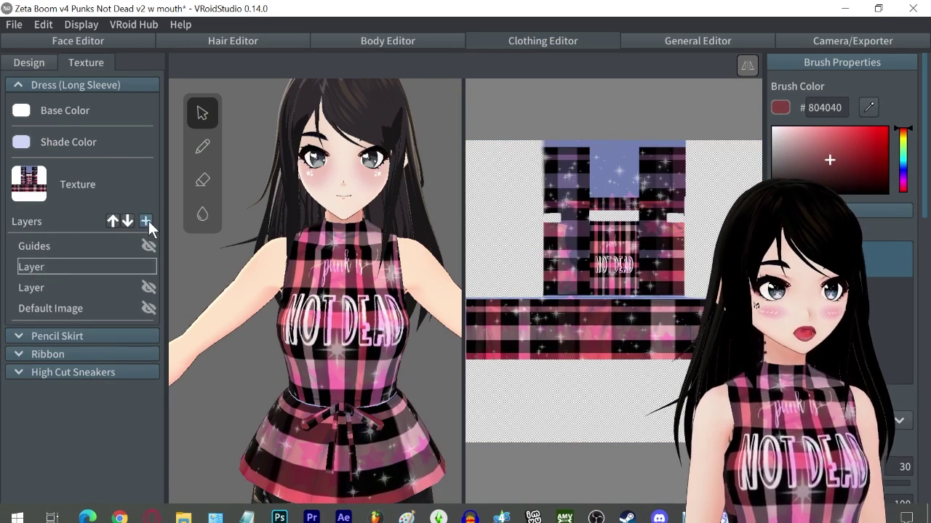
click(145, 221)
click(62, 265)
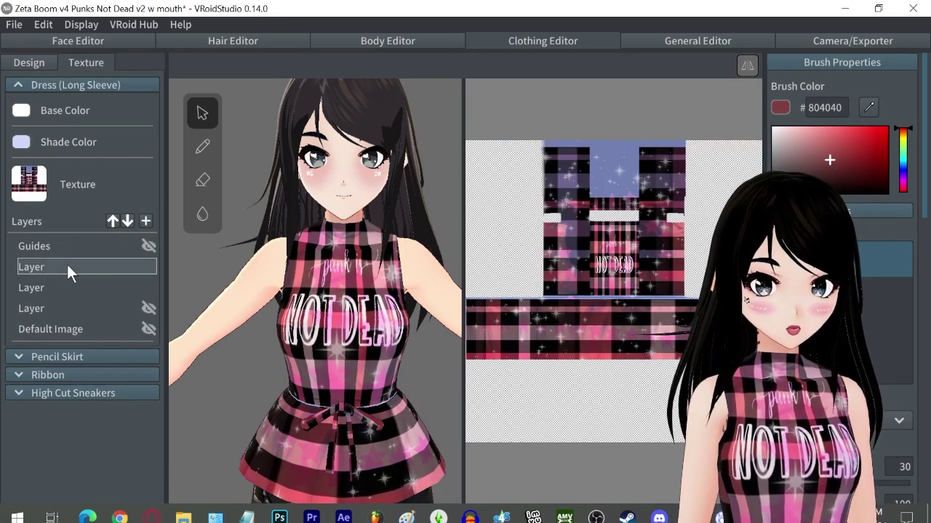
right_click(66, 262)
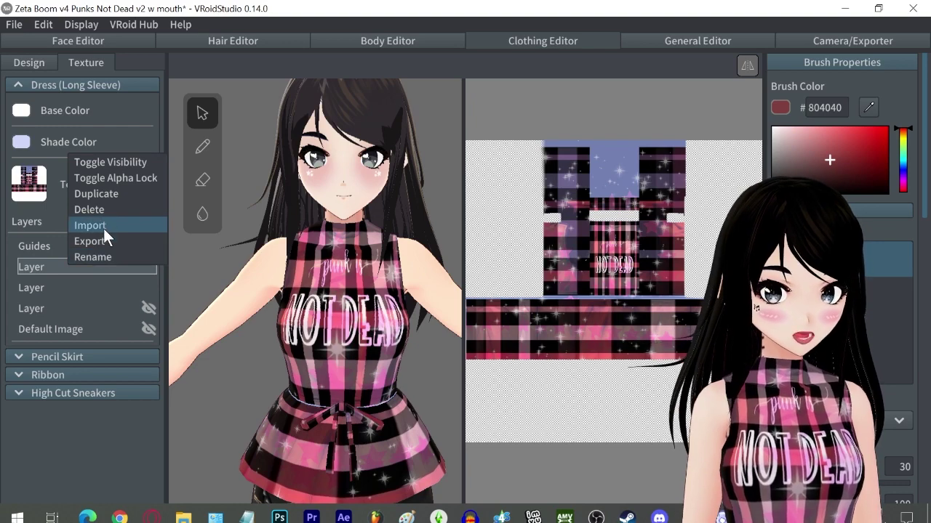
click(104, 226)
click(623, 443)
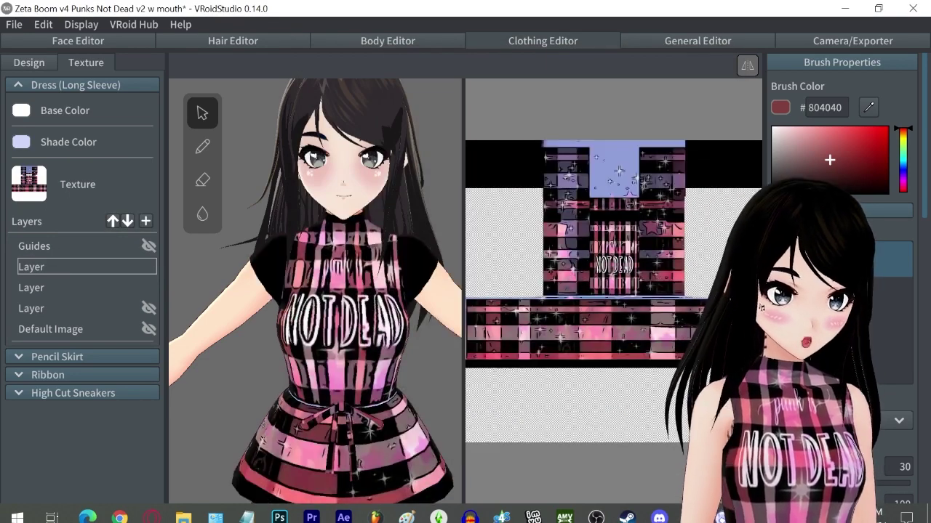
Hide the imported dress layer and show it again to compare the original and flat versions.
mouse_move(418, 229)
right_down()
mouse_move(353, 225)
mouse_move(418, 224)
right_up()
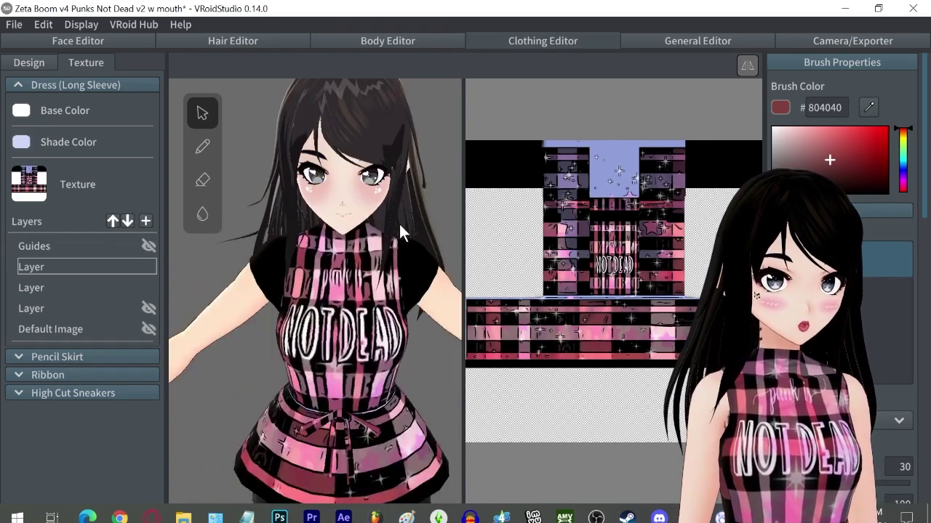
right_click(65, 267)
click(97, 162)
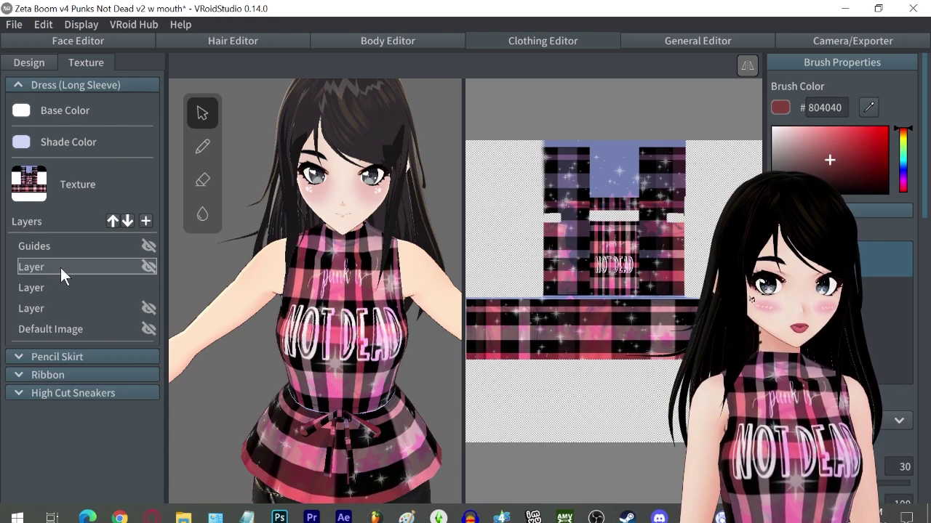
right_click(58, 268)
click(94, 165)
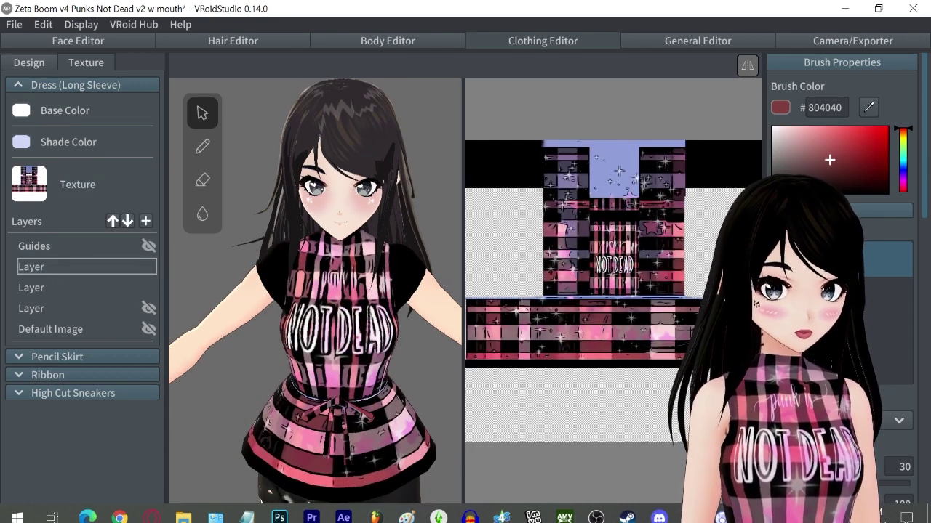
Add a layer below Guides in the Pencil Skirt texture and import "skirt layer anime 2dv.png" into it.
middle_drag(245, 241, 246, 282)
click(57, 356)
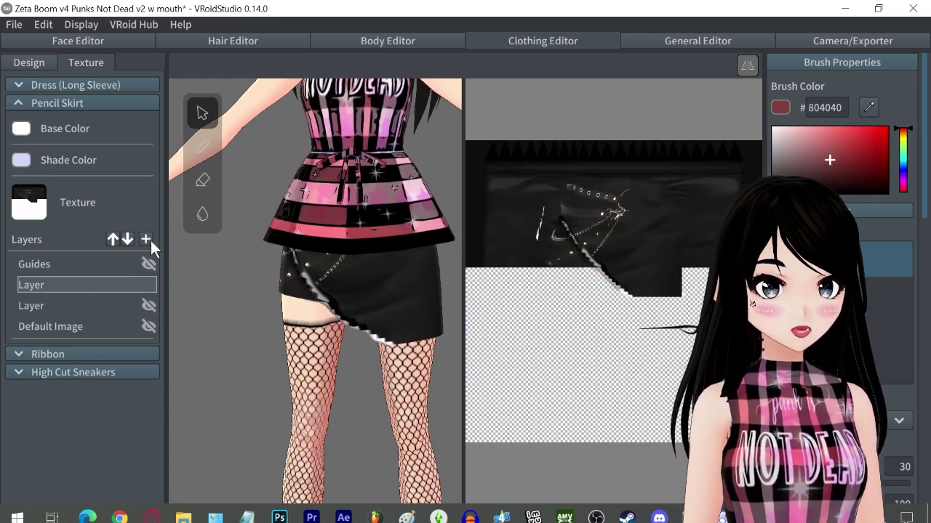
click(145, 239)
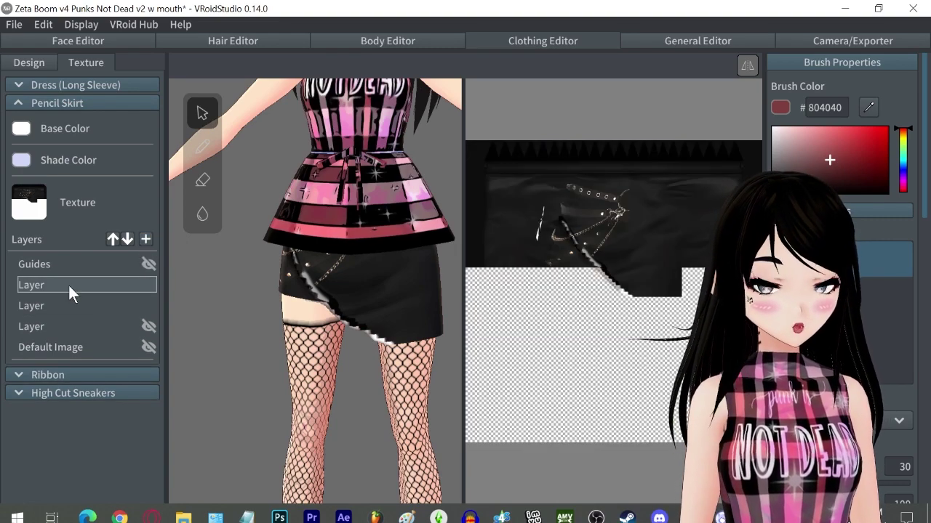
right_click(68, 284)
click(100, 246)
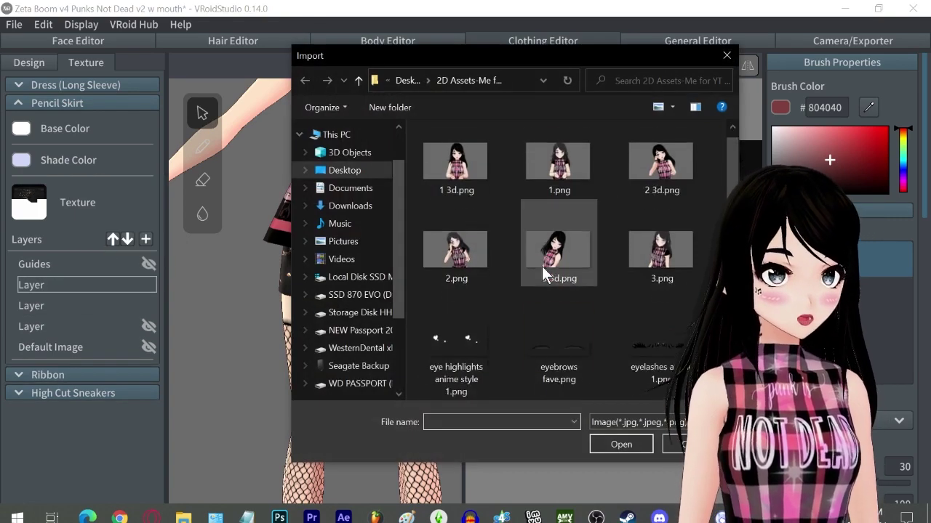
scroll(542, 266, down, 3)
scroll(542, 265, down, 3)
click(643, 264)
click(624, 444)
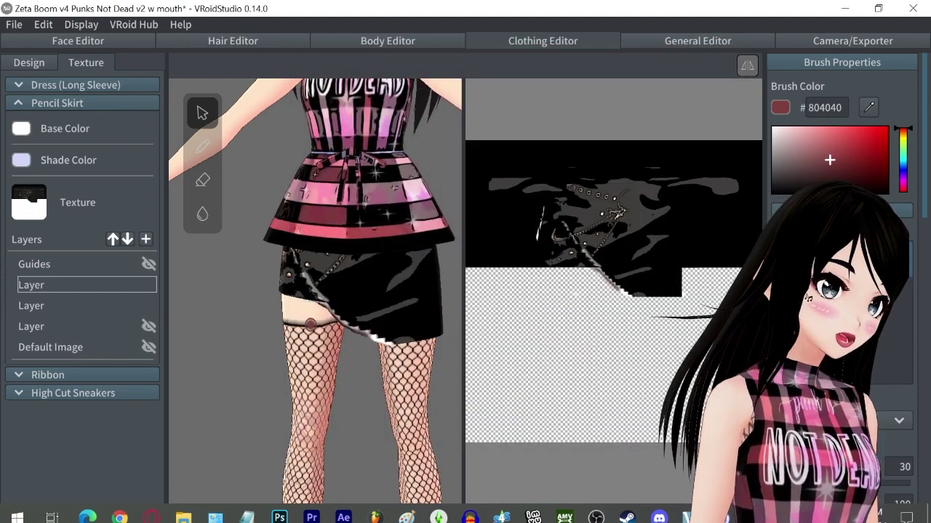
Examine the flat skirt and dress textures on the avatar up close and from farther away.
mouse_move(245, 319)
right_down()
mouse_move(263, 322)
mouse_move(246, 322)
right_up()
scroll(245, 322, up, 2)
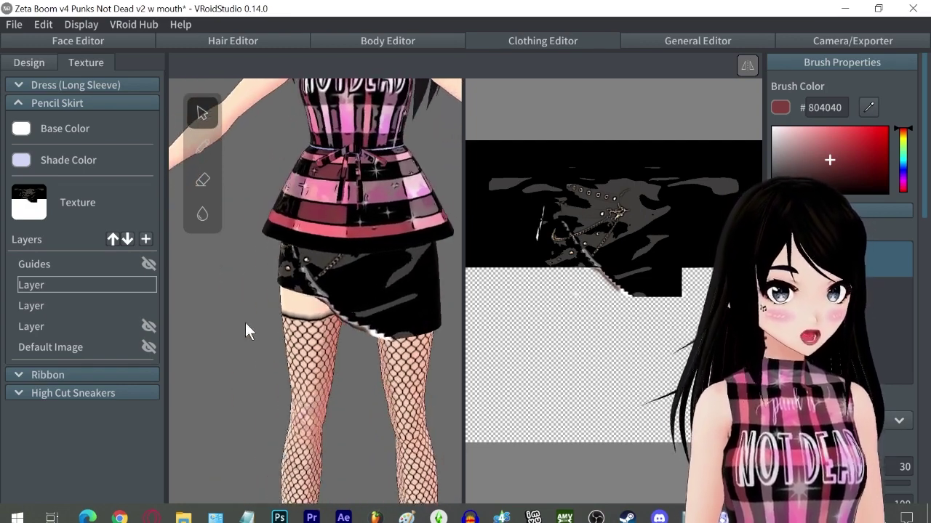
scroll(244, 315, down, 3)
middle_drag(250, 282, 238, 334)
right_drag(239, 333, 248, 310)
middle_drag(228, 262, 254, 304)
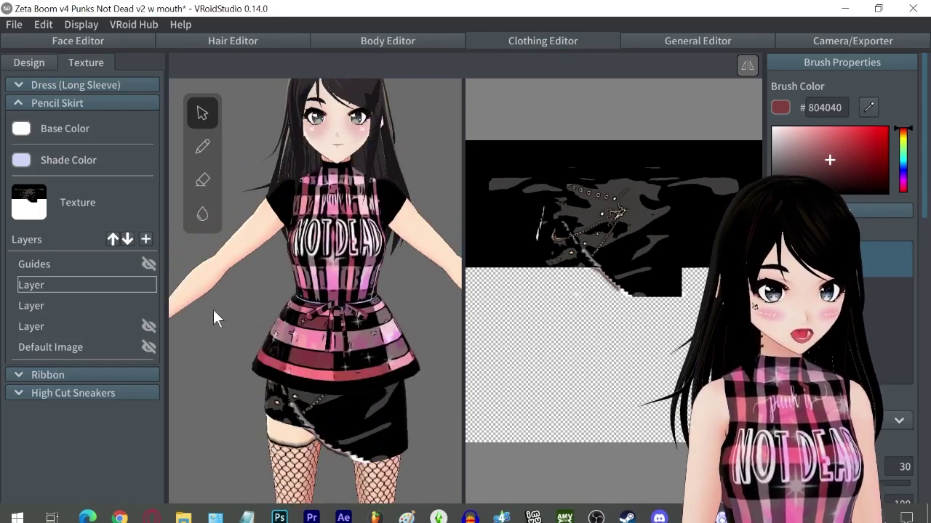
Add a High Cut Sneakers texture layer, import "sneaker 2d anime ver.png" into it and hide that texture's Guides layer.
click(90, 99)
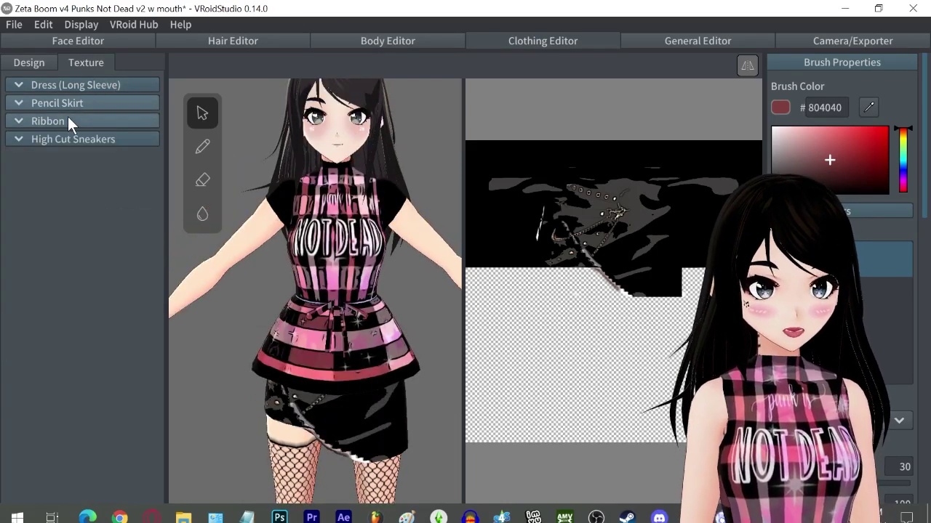
click(68, 139)
click(64, 315)
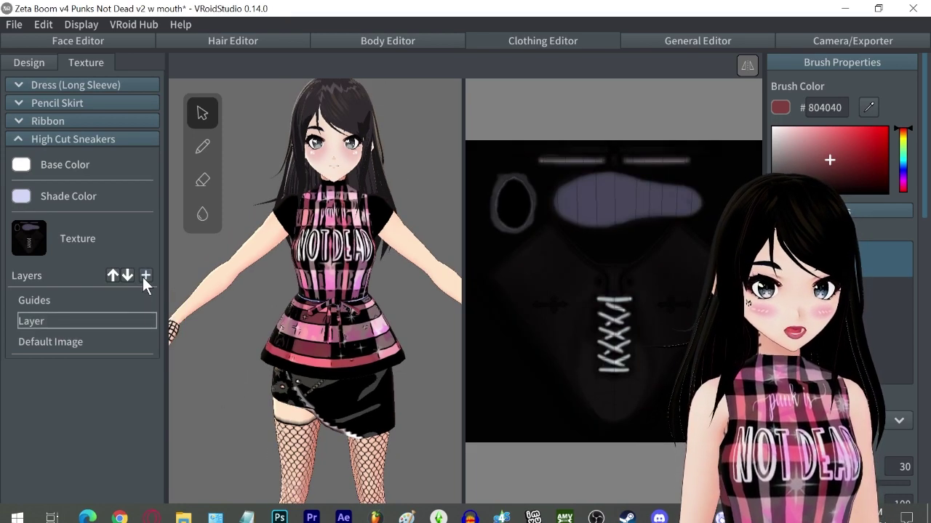
click(143, 275)
click(66, 319)
right_click(66, 316)
click(102, 278)
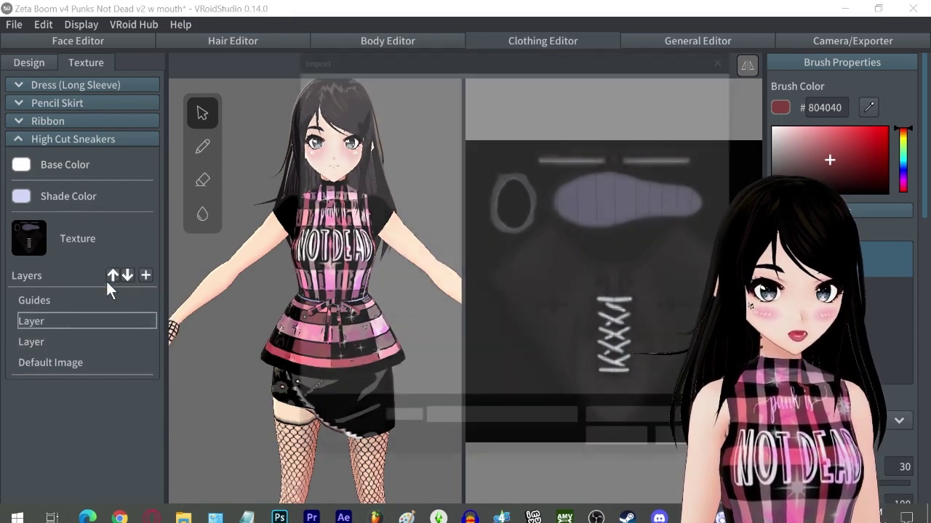
scroll(569, 292, down, 5)
click(468, 346)
click(620, 443)
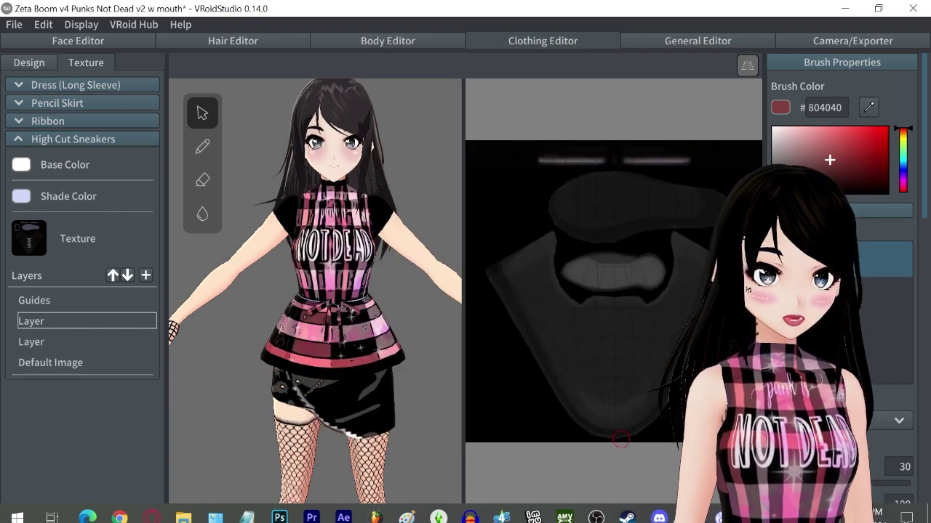
right_click(121, 295)
click(152, 192)
Preview the avatar with its flat textures in Camera/Exporter from different angles and distances.
scroll(231, 369, down, 3)
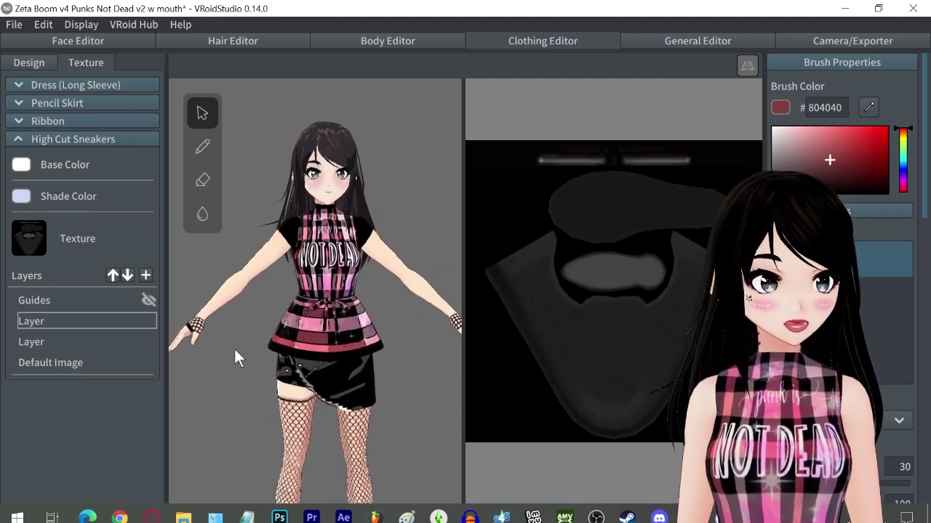
scroll(414, 211, up, 2)
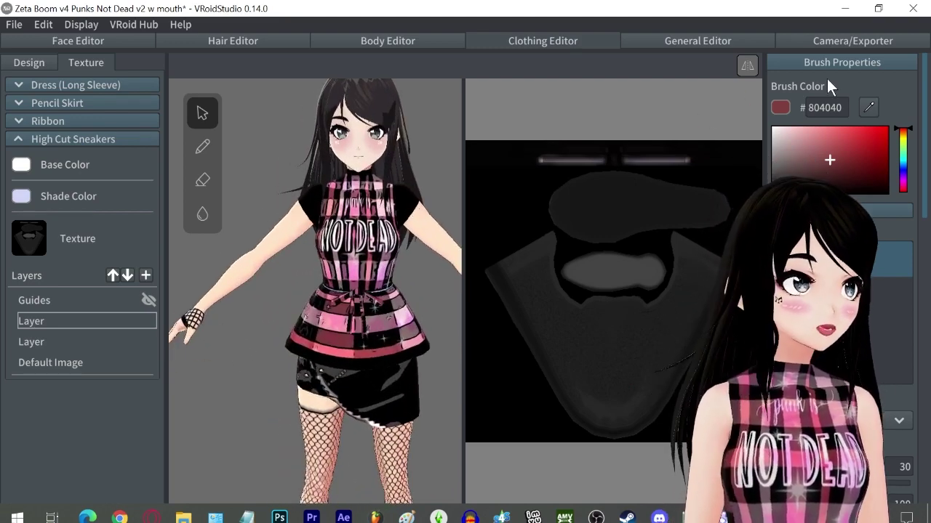
click(793, 48)
right_drag(582, 179, 396, 172)
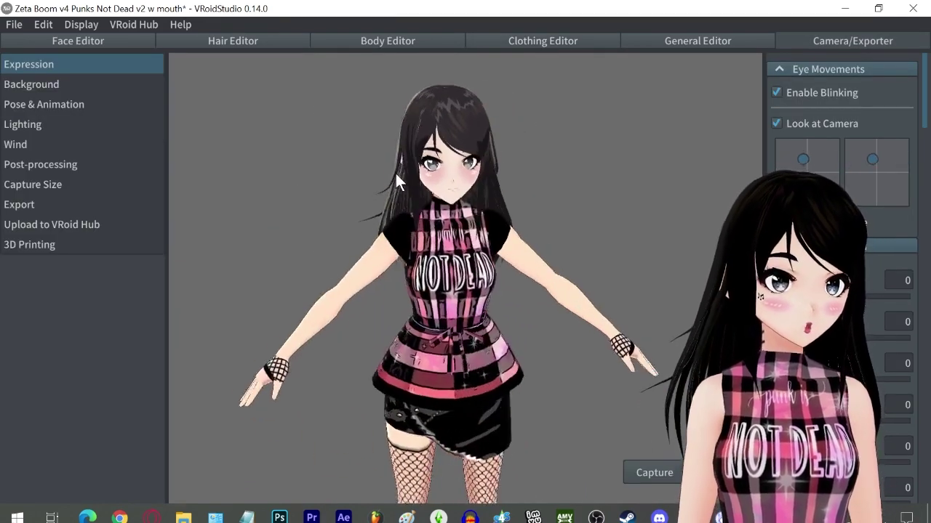
scroll(294, 175, up, 2)
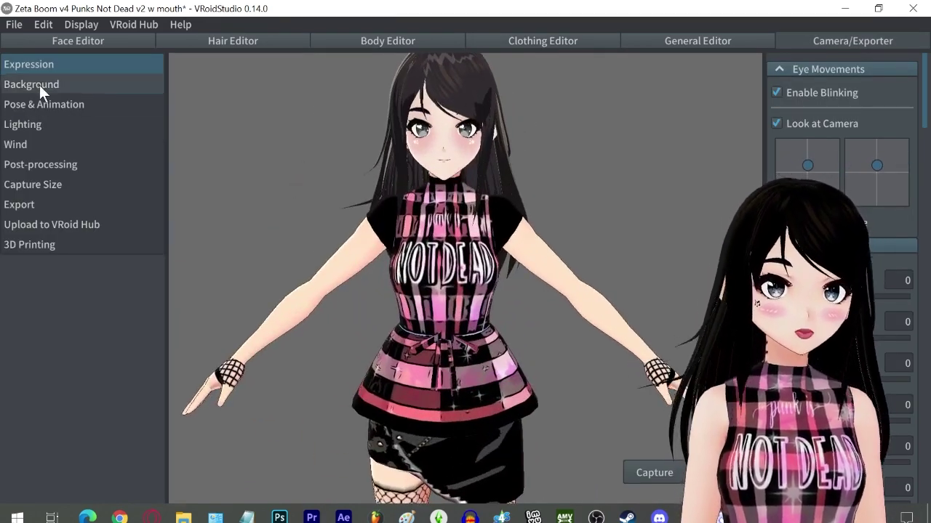
Set the outline width of the hair, face and body to 0.25 in the General Editor and check the avatar's outlines.
click(680, 39)
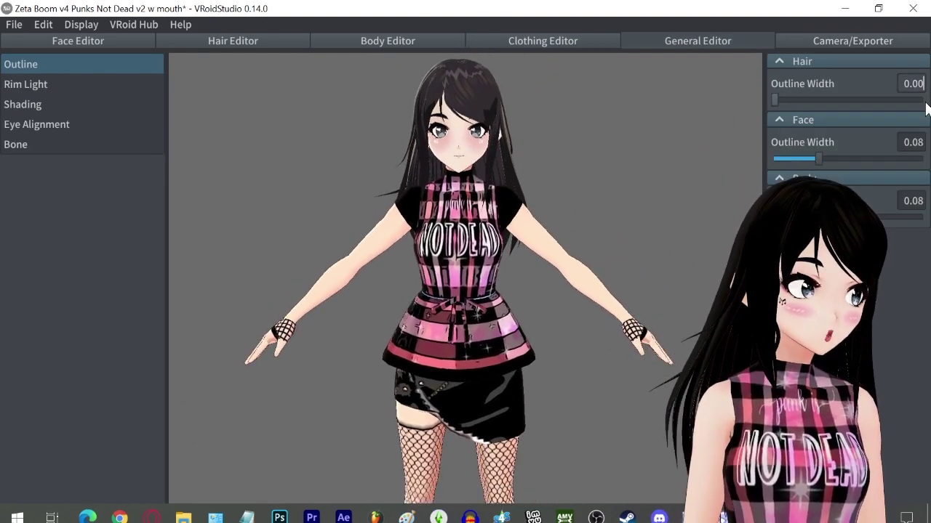
right_drag(622, 160, 634, 159)
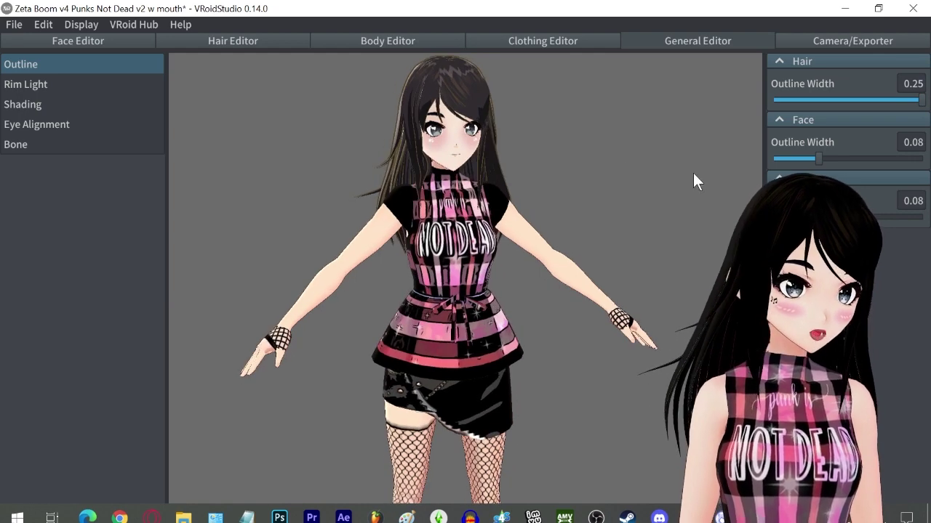
click(918, 217)
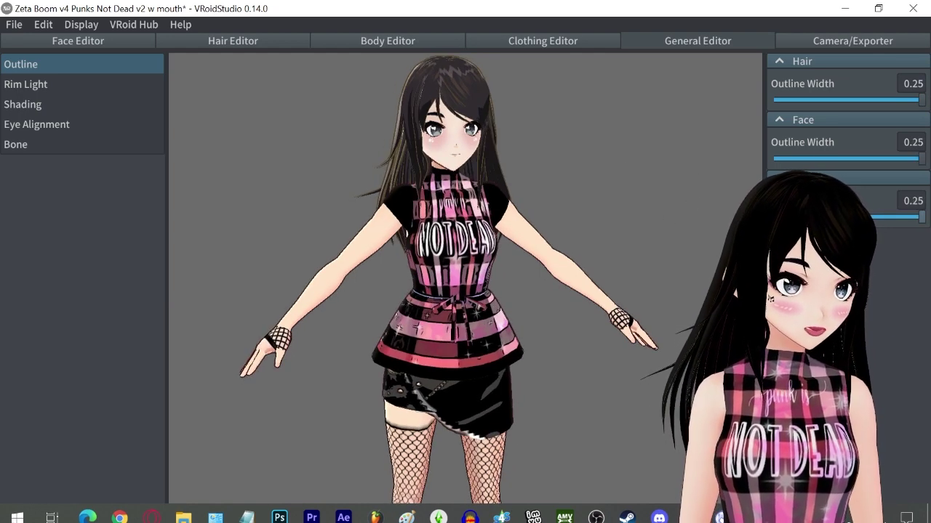
right_drag(626, 175, 611, 175)
scroll(611, 174, up, 2)
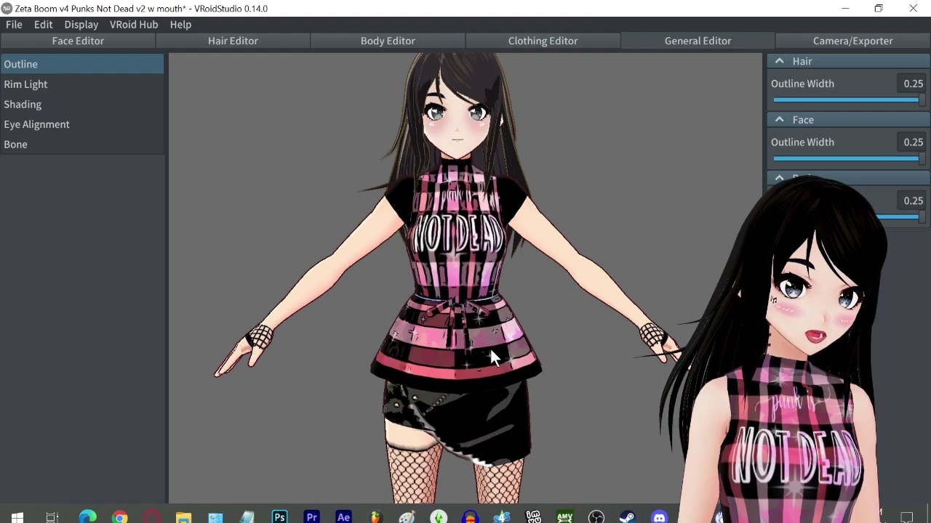
scroll(662, 203, down, 1)
mouse_move(657, 176)
right_down()
mouse_move(648, 175)
mouse_move(658, 176)
right_up()
right_drag(589, 223, 581, 222)
Set the hair's rim light strength to 0.
click(64, 85)
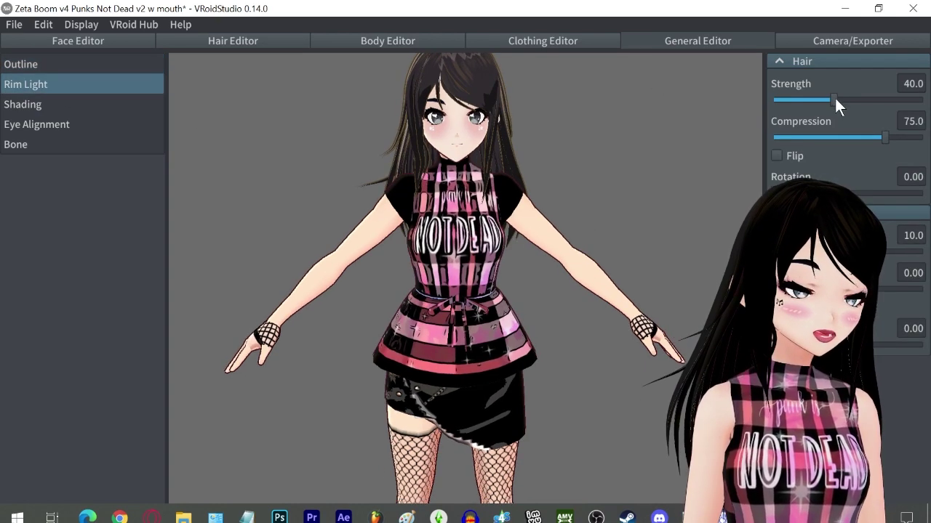
drag(836, 99, 771, 103)
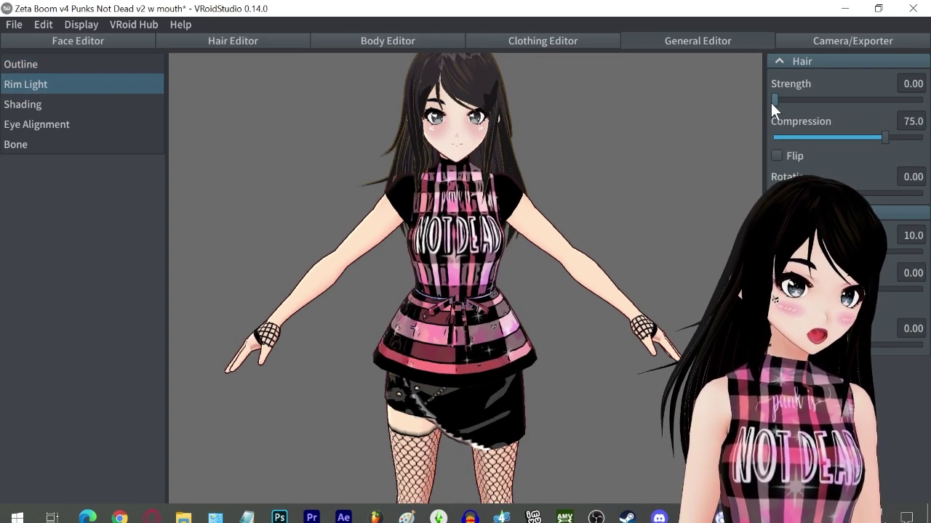
Look through the Shading, Eye Alignment and Bone settings and check the hair up close without rim light.
click(66, 105)
right_drag(608, 109, 651, 106)
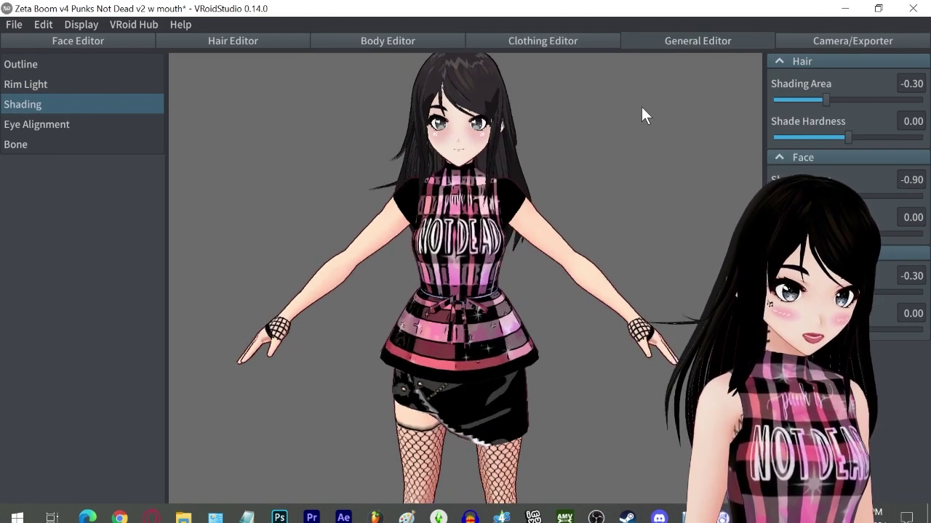
scroll(597, 160, up, 3)
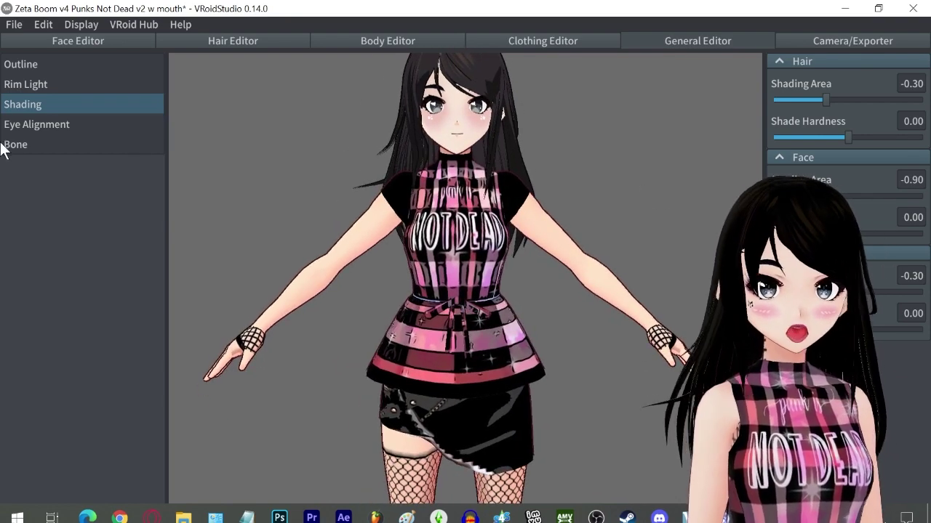
click(31, 124)
click(24, 148)
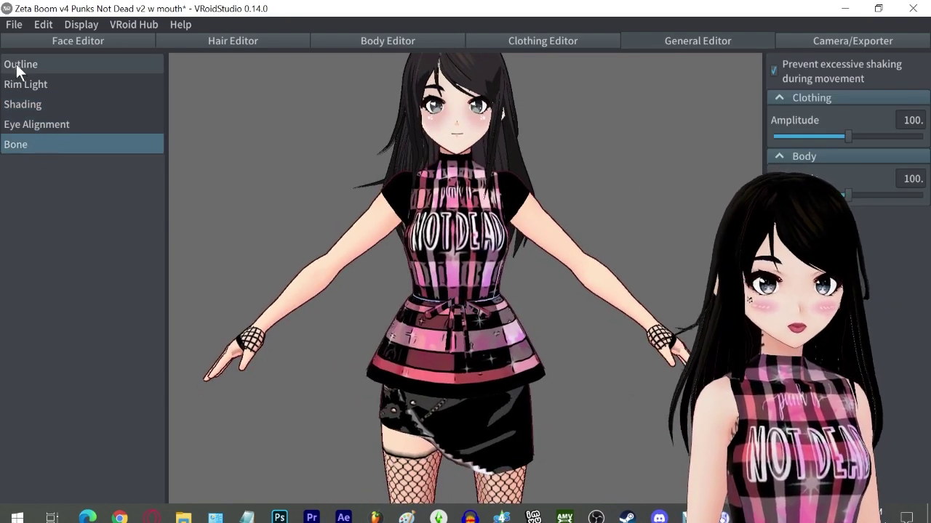
Apply a standing pose from the Female Animation set in Camera/Exporter and capture an image of the avatar.
click(73, 104)
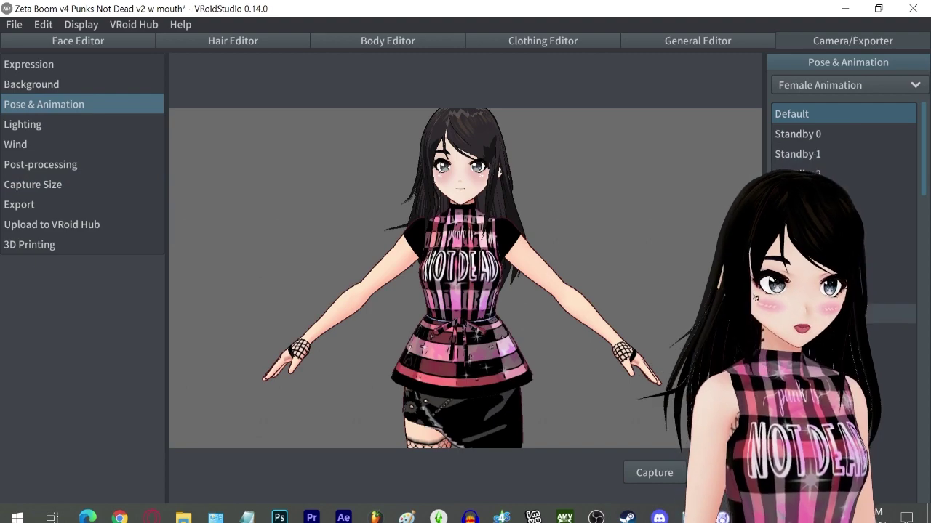
click(836, 294)
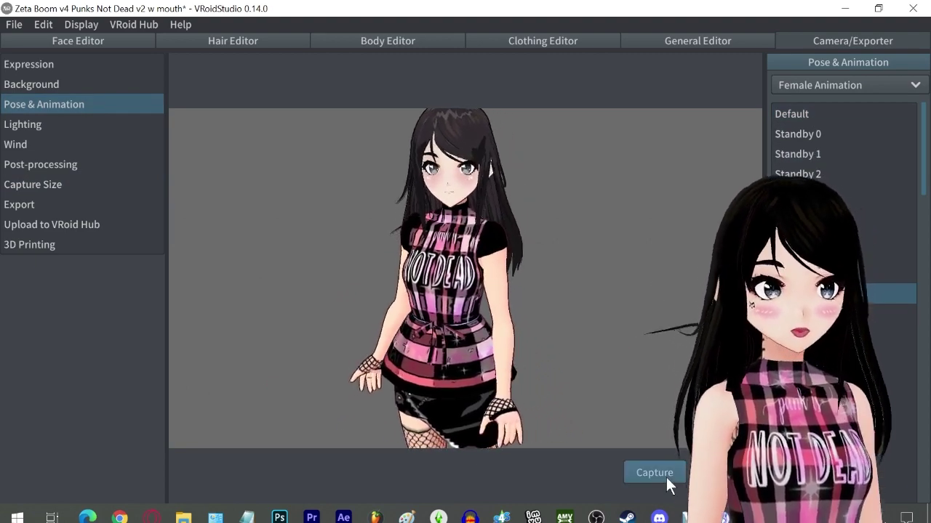
click(655, 473)
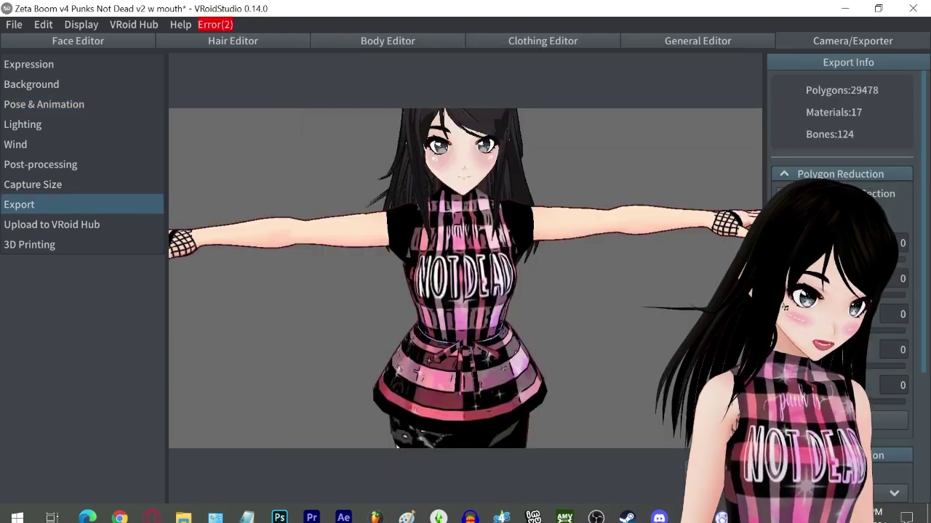
Collapse the Polygon Reduction section of the Export settings and review the remaining export options.
click(792, 174)
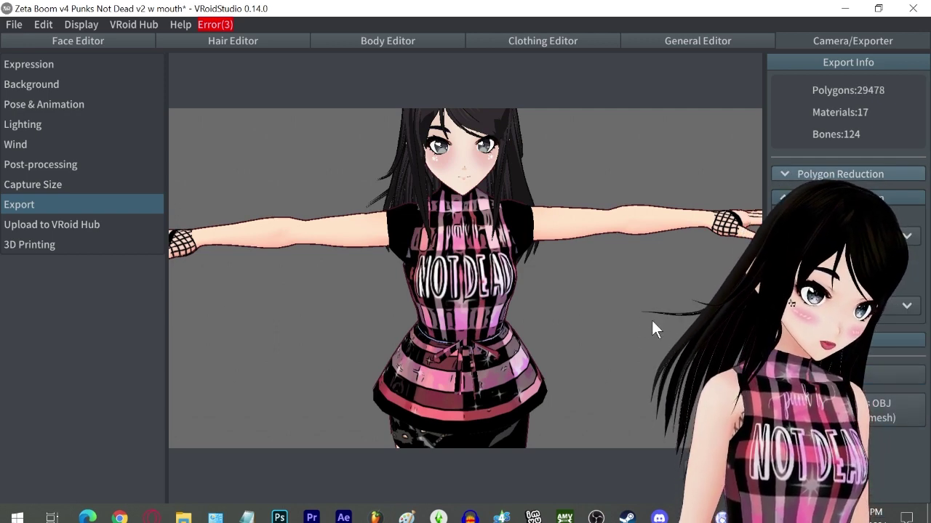
scroll(662, 330, down, 1)
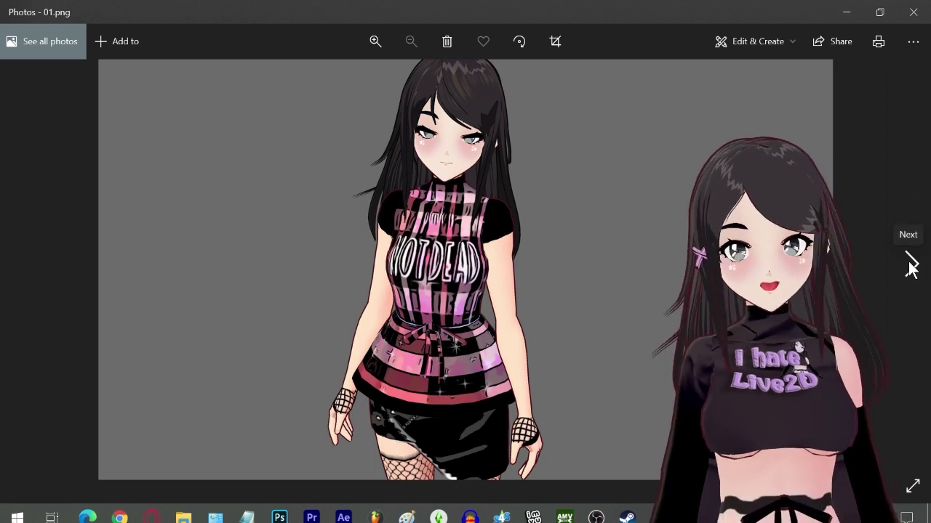
Browse the avatar images in Photos from 01.png through 3.png, comparing the original 3D look with the flat anime look.
click(910, 263)
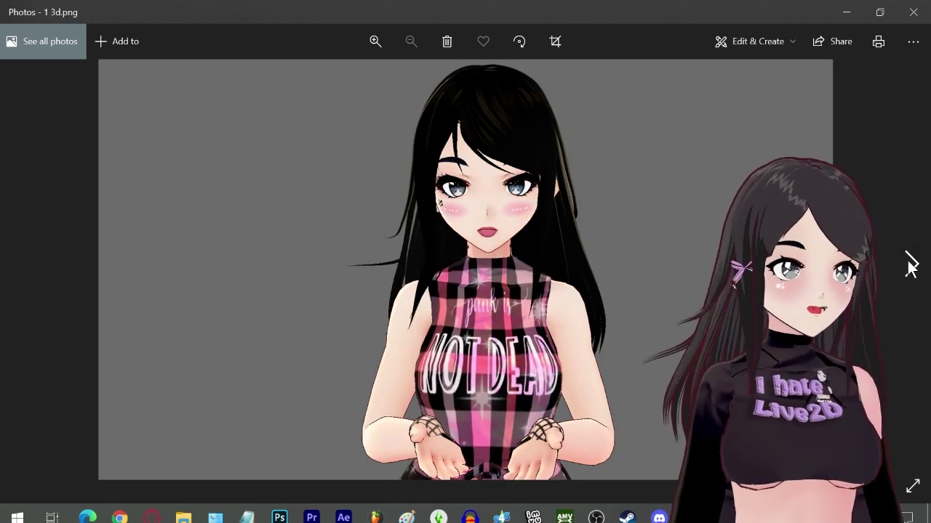
click(910, 266)
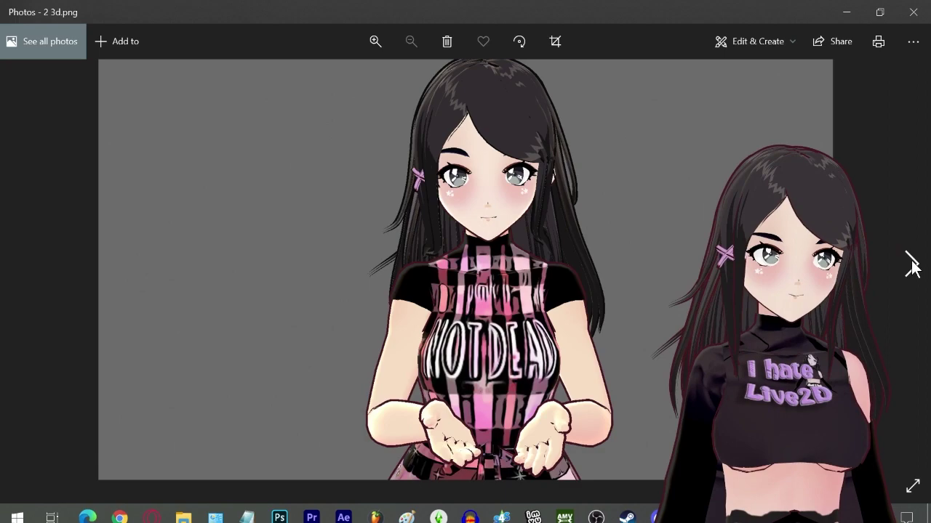
click(912, 268)
click(916, 270)
click(920, 273)
click(919, 274)
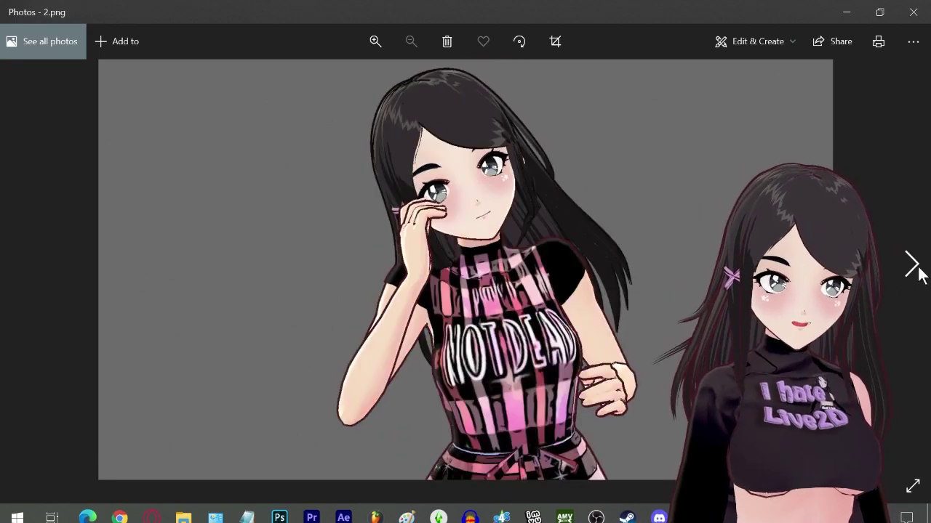
click(920, 274)
click(919, 274)
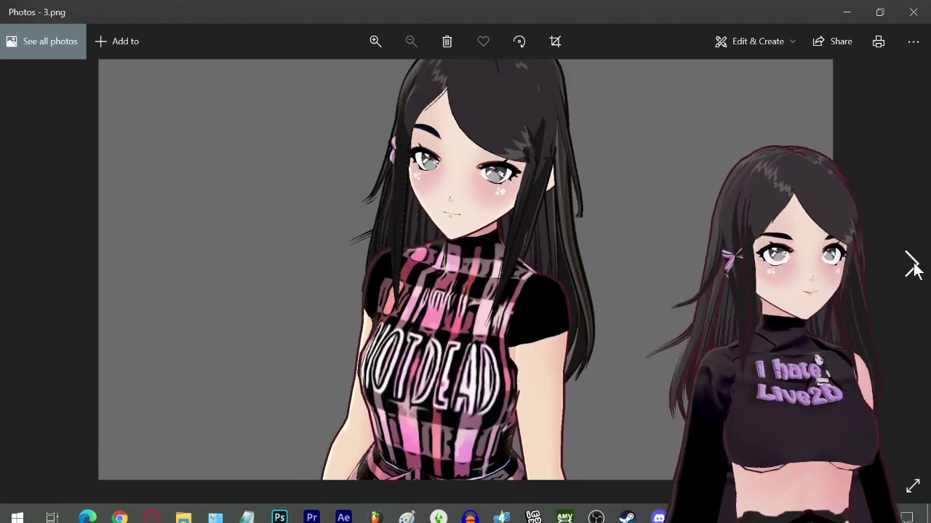
click(916, 271)
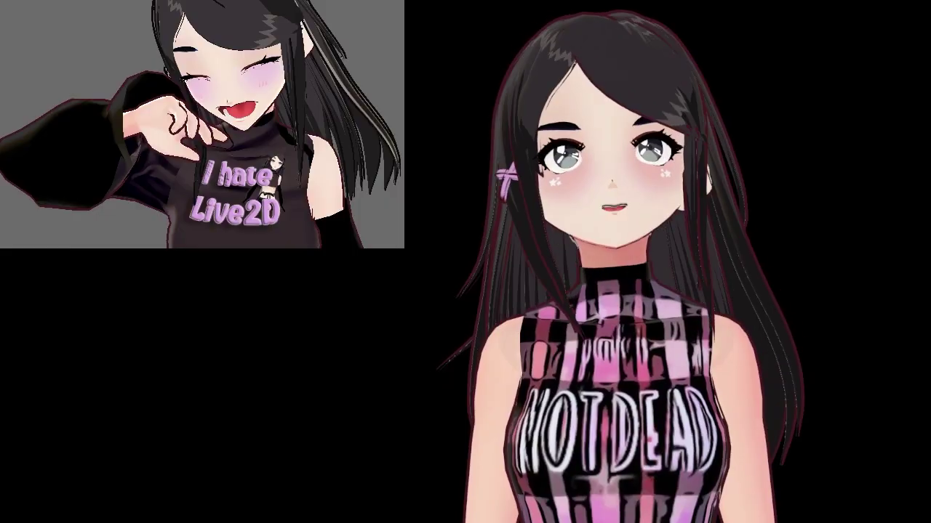